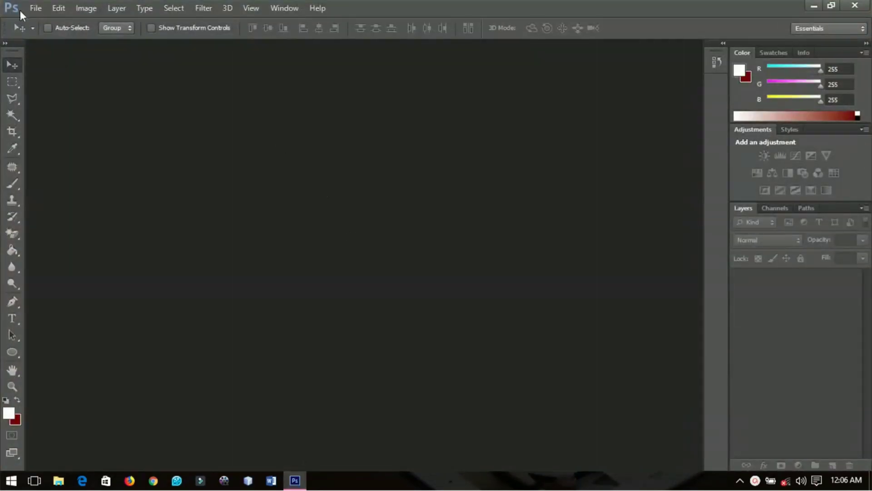
Start a new document with width and height set to 4 inches.
left_click(38, 12)
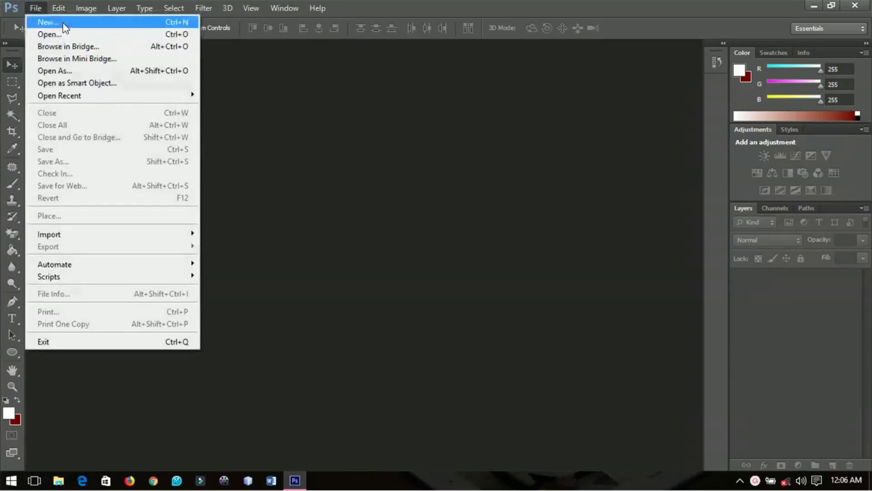
left_click(64, 24)
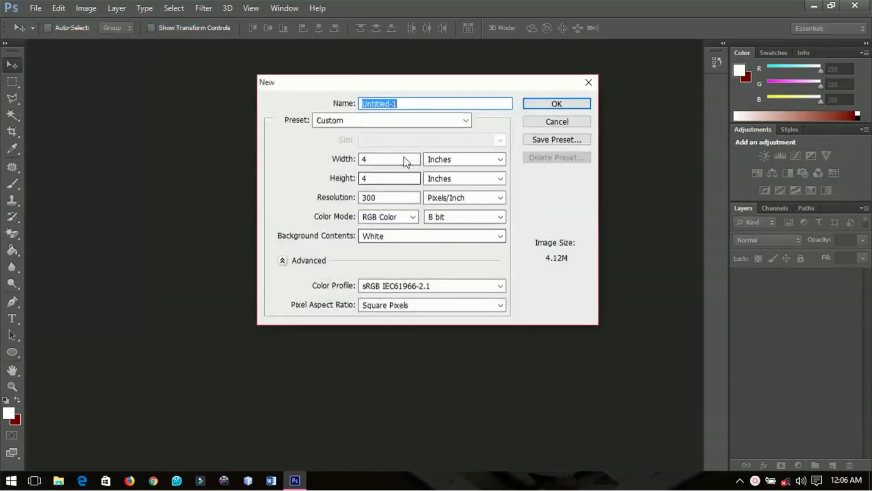
left_click_drag(402, 160, 356, 176)
left_click(367, 179)
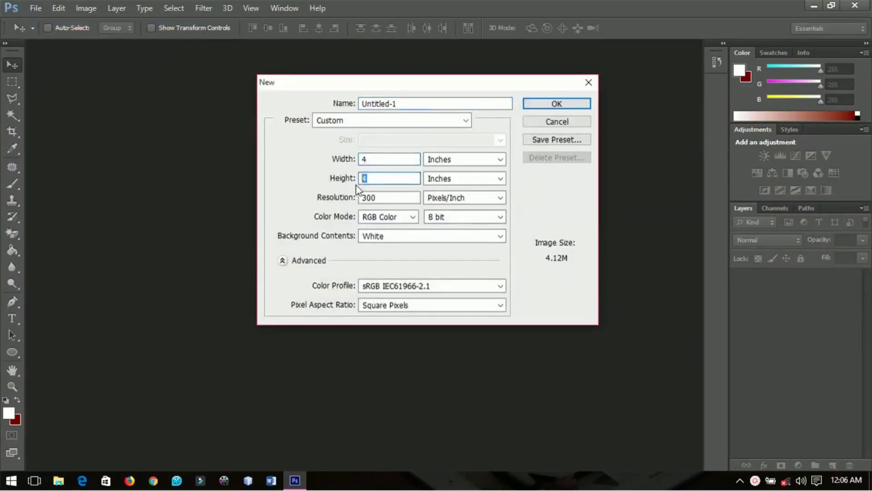
left_click(500, 159)
left_click(460, 182)
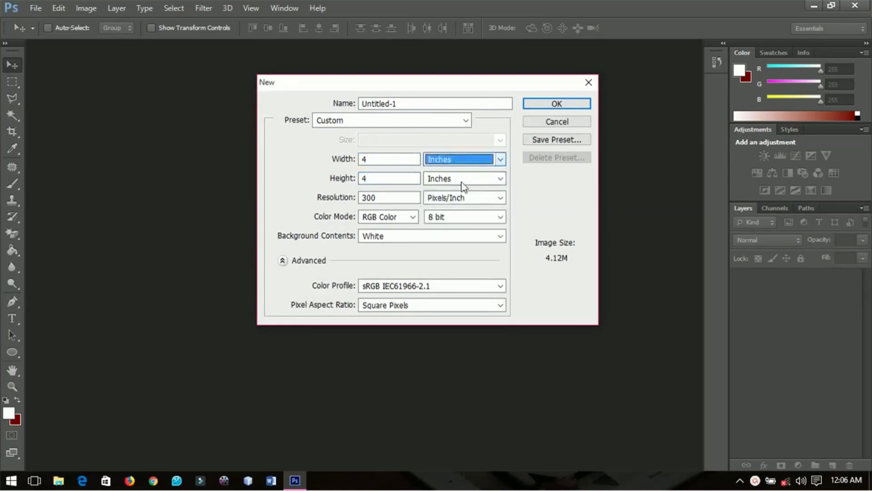
Create the 4 × 4 inch white document and add a solid red d40000 fill layer.
left_click(555, 105)
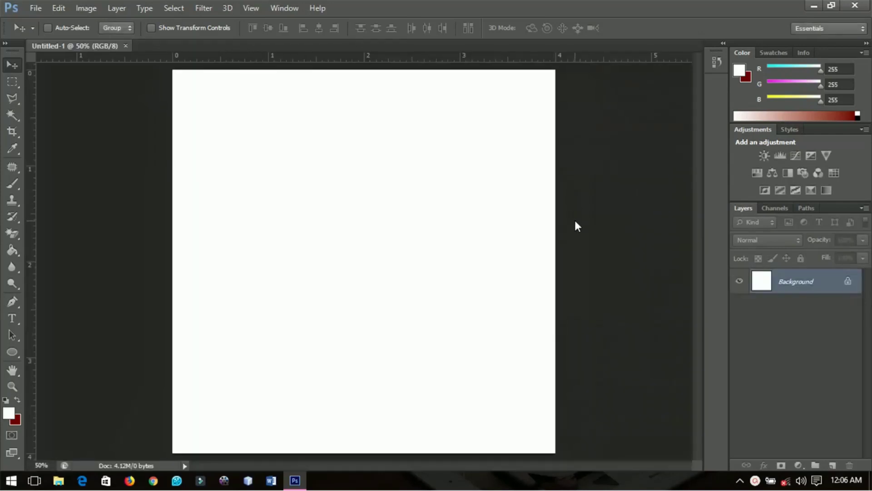
left_click(800, 467)
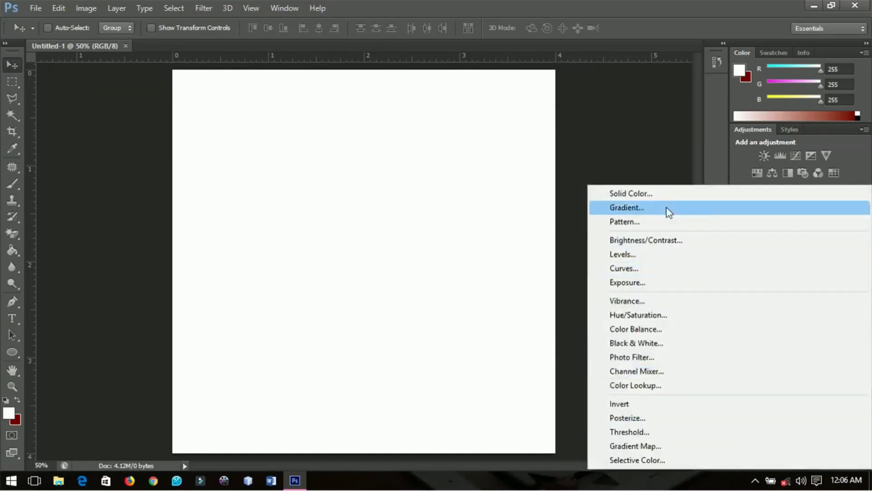
left_click(662, 195)
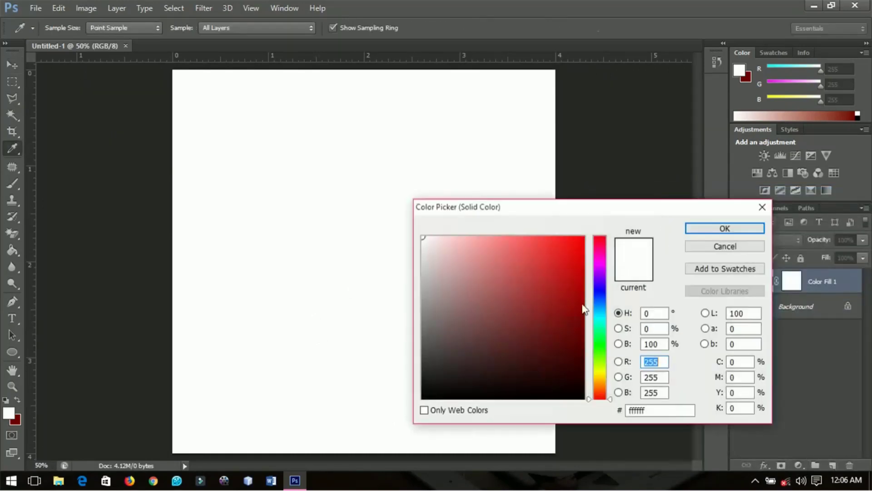
mouse_move(579, 271)
left_mouse_down()
mouse_move(587, 228)
mouse_move(587, 282)
mouse_move(586, 263)
left_mouse_up()
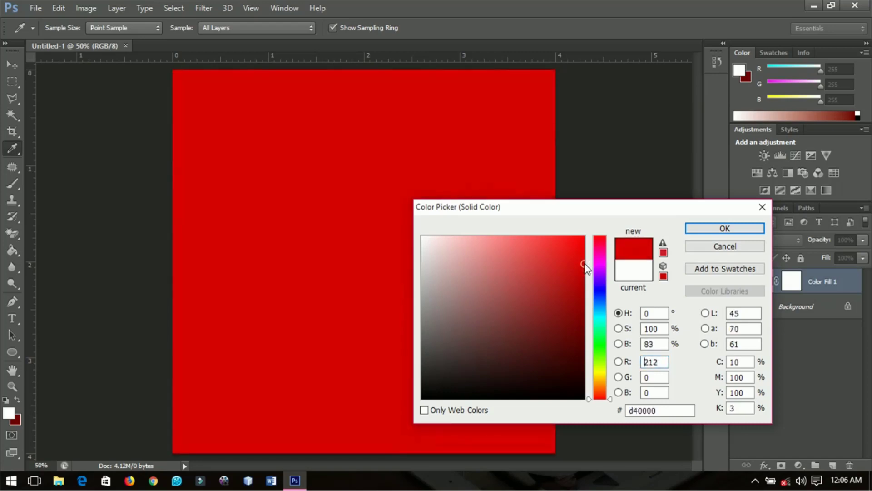
left_click(725, 228)
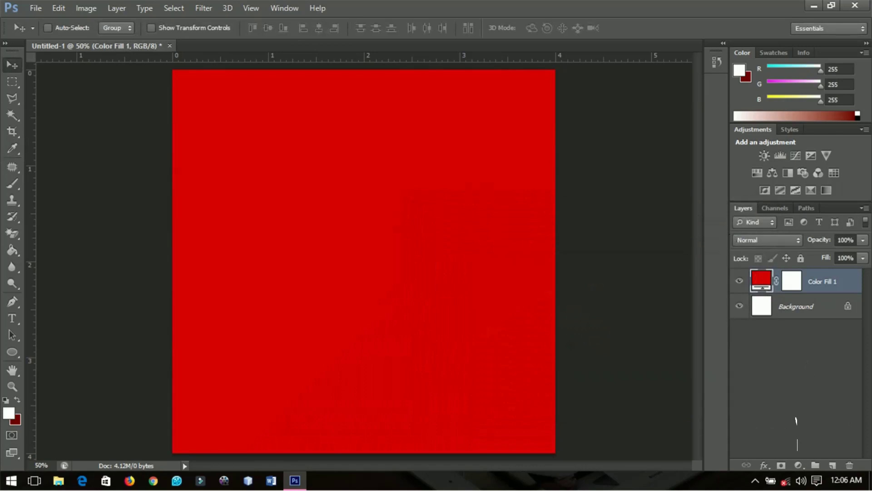
Draw a large heart preset with the Custom Shape tool across the canvas centre.
left_click(14, 352)
left_click(13, 350)
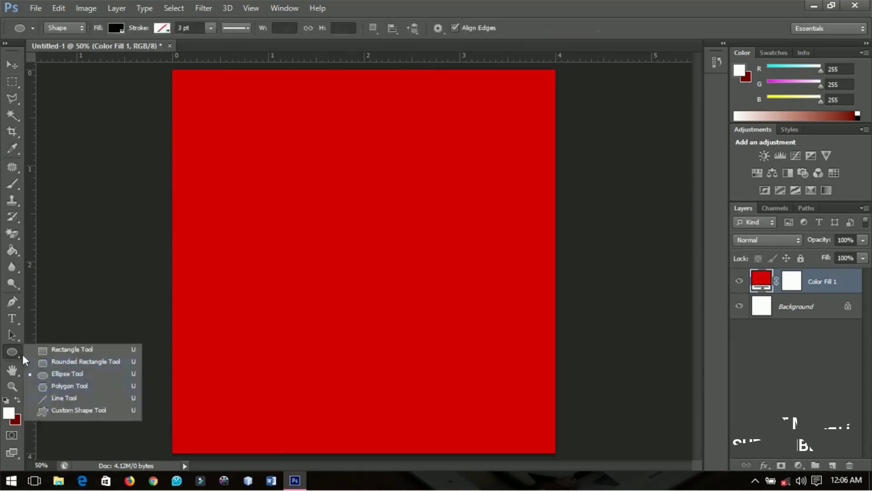
left_click(62, 410)
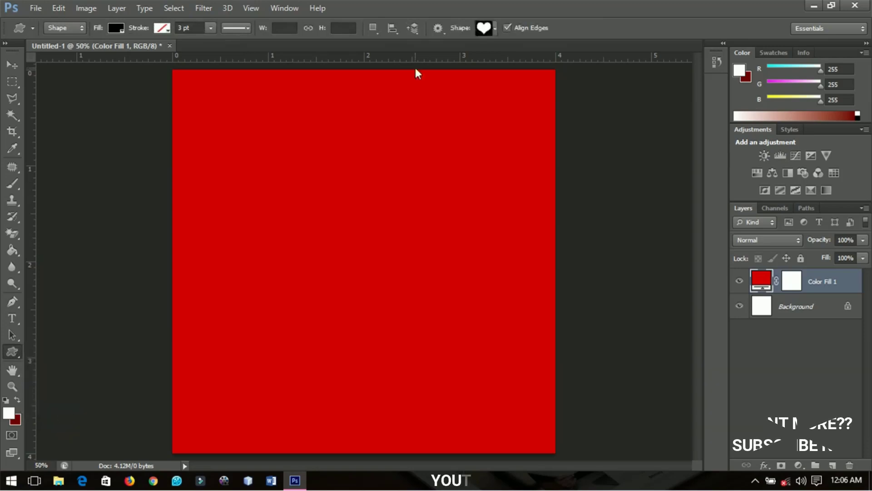
left_click(496, 28)
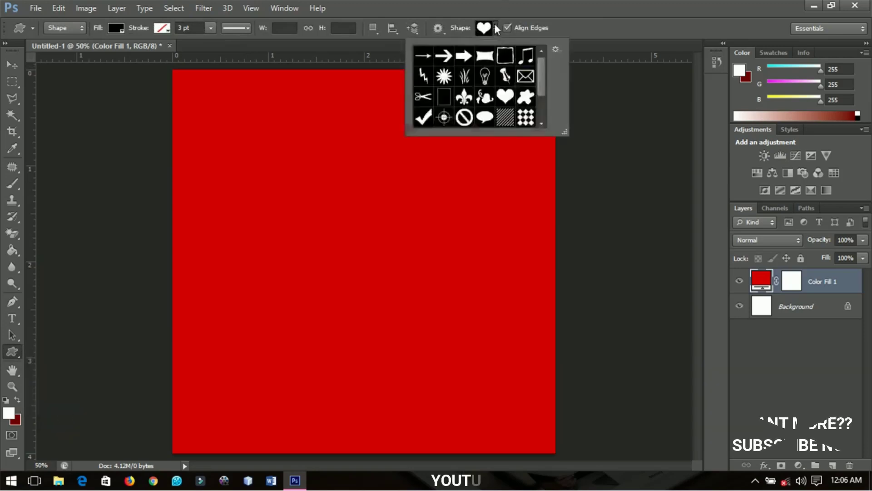
left_click(506, 97)
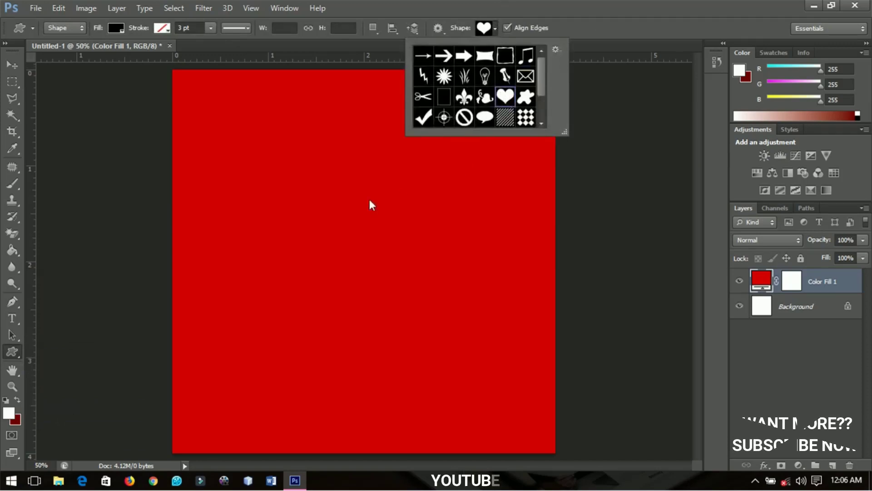
left_click(259, 143)
left_click_drag(258, 131, 531, 459)
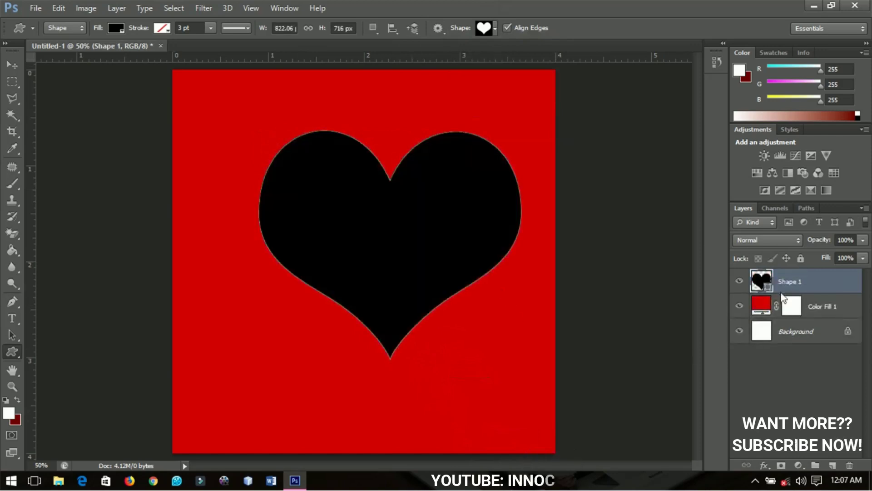
Change the heart shape's fill colour to white.
double_click(767, 288)
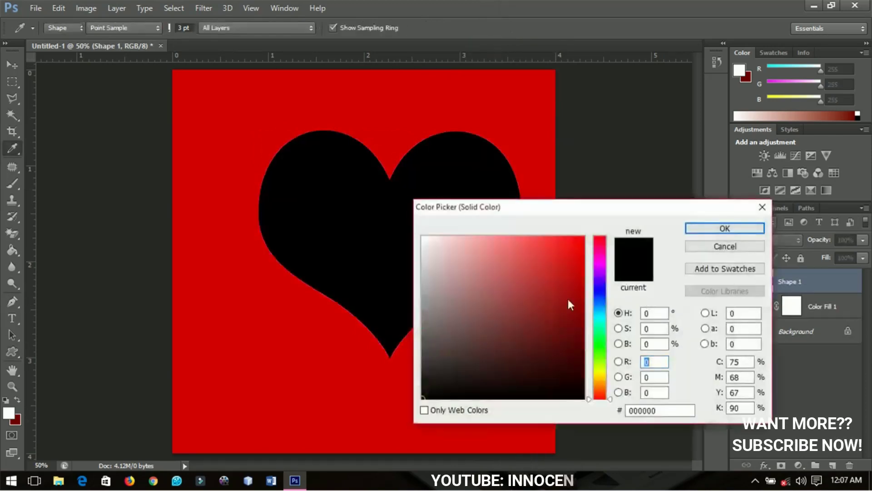
left_click_drag(449, 269, 415, 226)
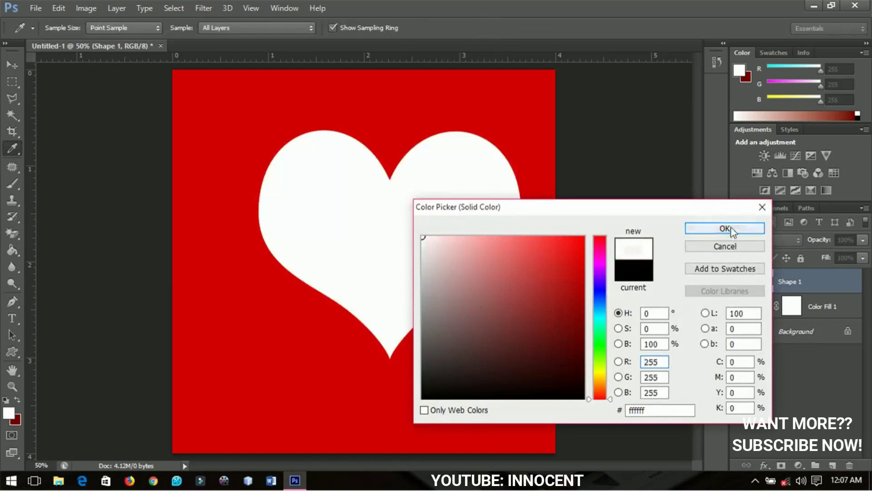
left_click(725, 228)
Centre the heart horizontally and vertically on the canvas.
left_click(11, 64)
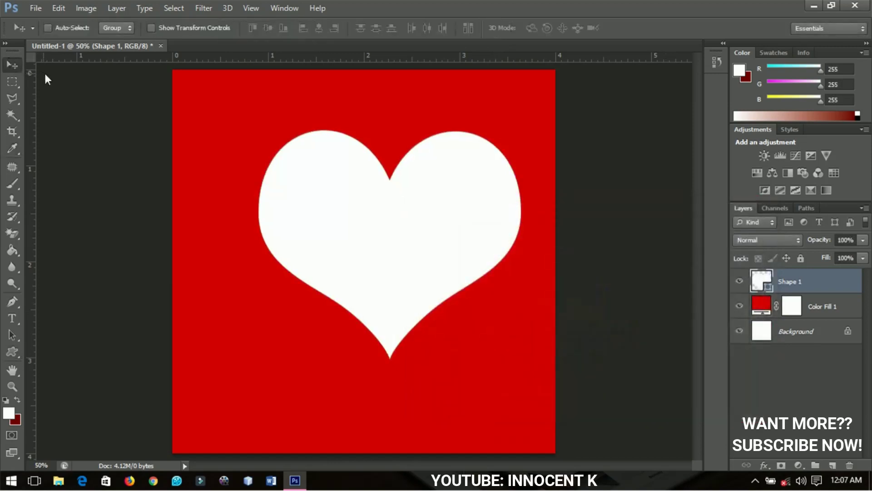
key("ctrl+a")
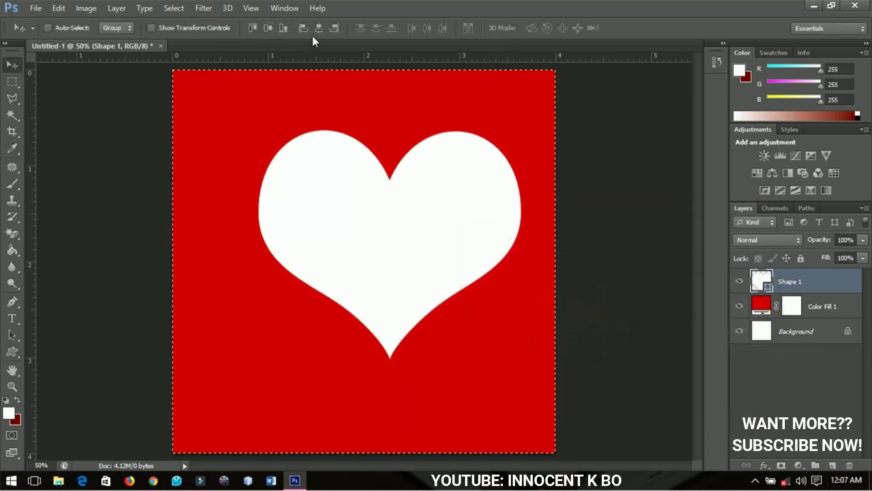
left_click(319, 28)
left_click(269, 29)
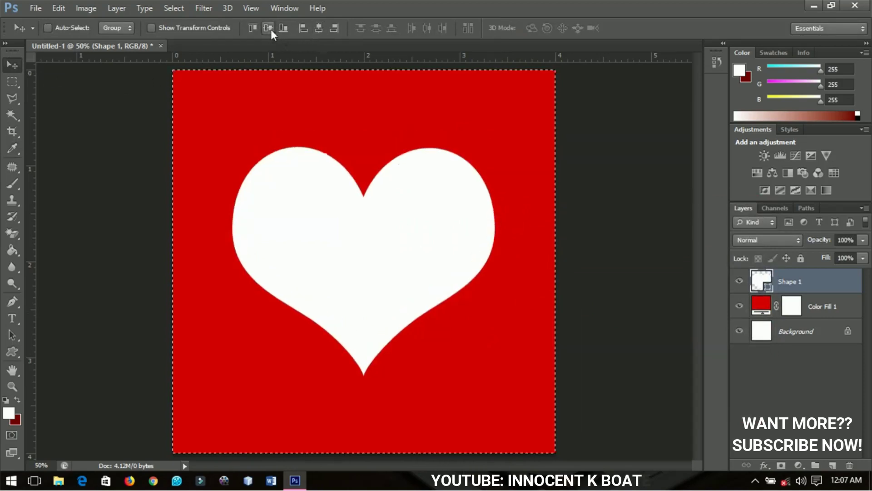
key("ctrl+d")
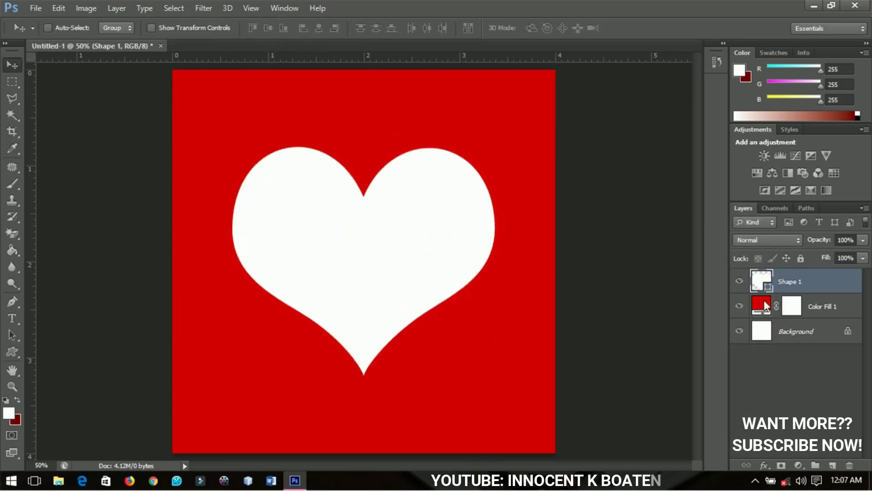
Give the heart layer a drop shadow with 10 px distance and 13 px size.
right_click(815, 281)
left_click(612, 81)
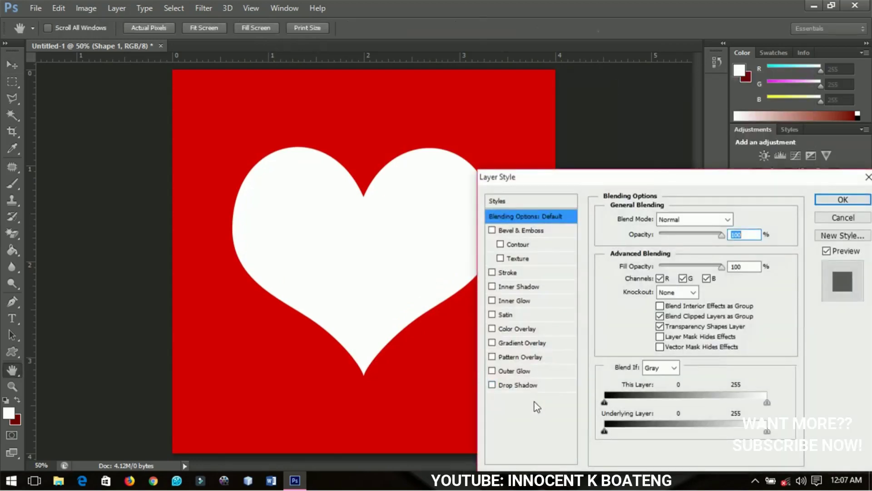
left_click(497, 385)
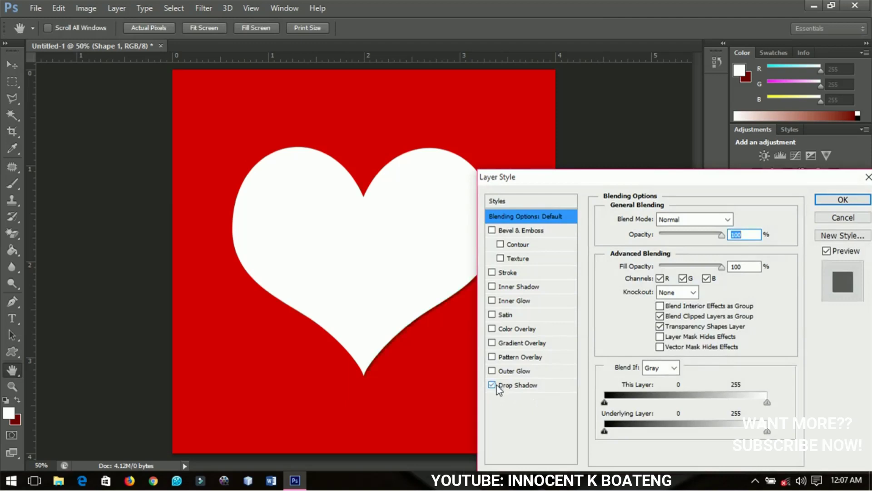
left_click(518, 385)
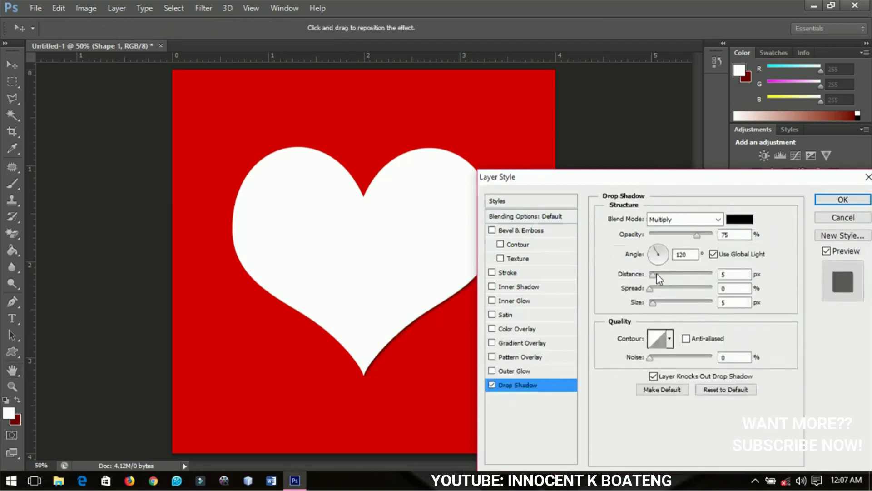
left_click(654, 303)
left_click_drag(655, 303, 658, 302)
left_click_drag(655, 273, 656, 273)
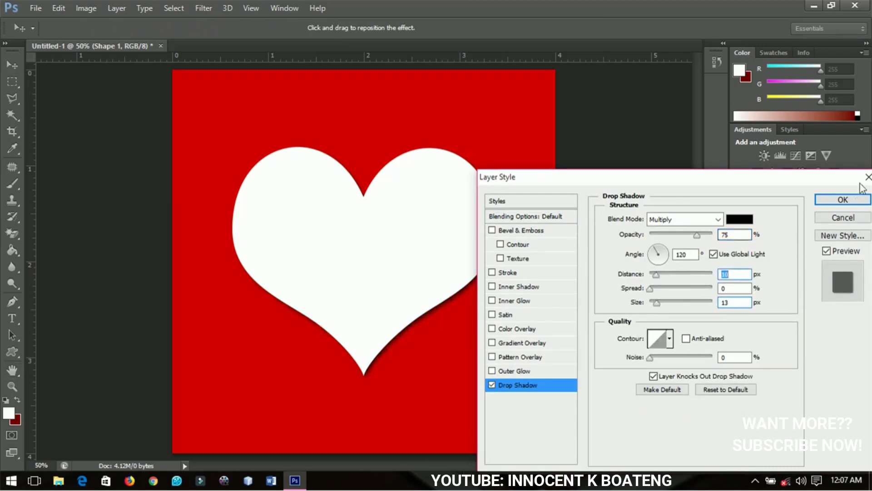
left_click(843, 200)
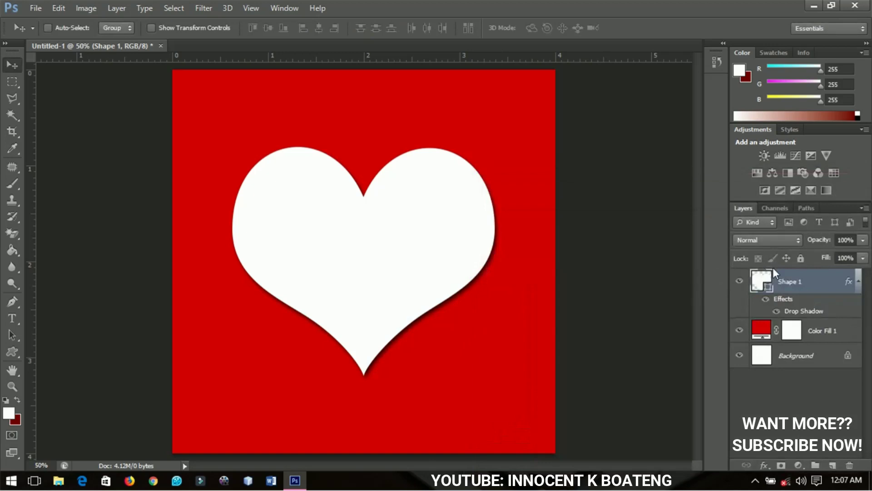
Add an Inner Bevel & Emboss to the heart, enlarging the bevel size to 21 px.
right_click(782, 284)
left_click(571, 78)
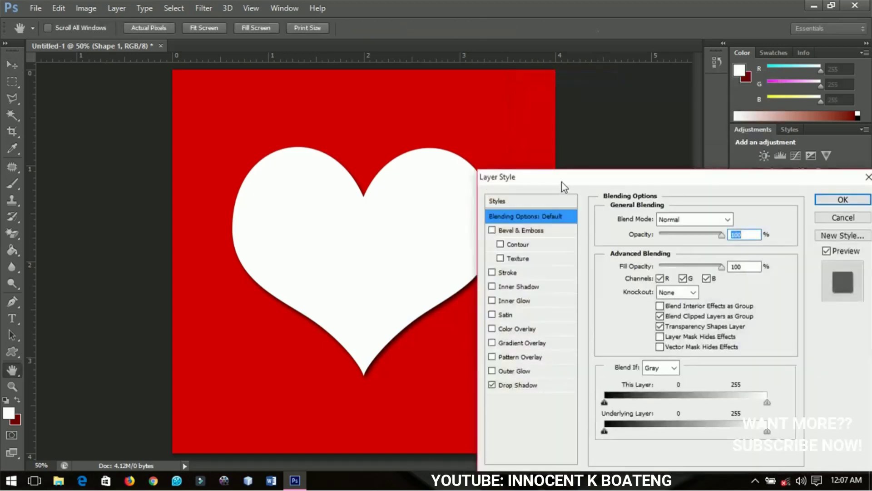
left_click_drag(563, 183, 614, 138)
left_click(584, 184)
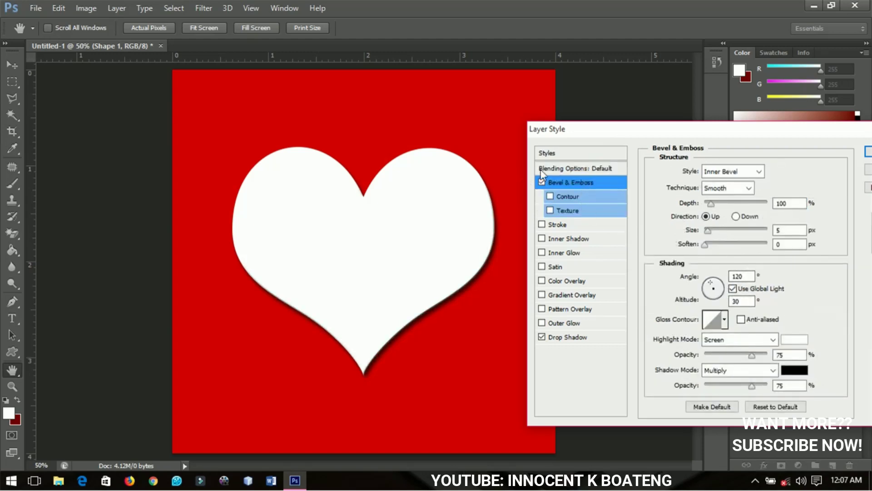
left_click(562, 182)
left_click_drag(709, 230, 714, 236)
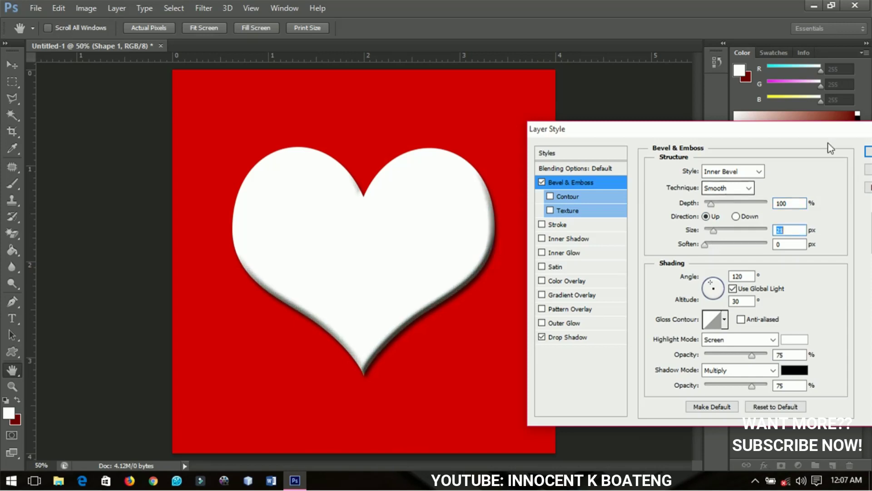
left_click(868, 154)
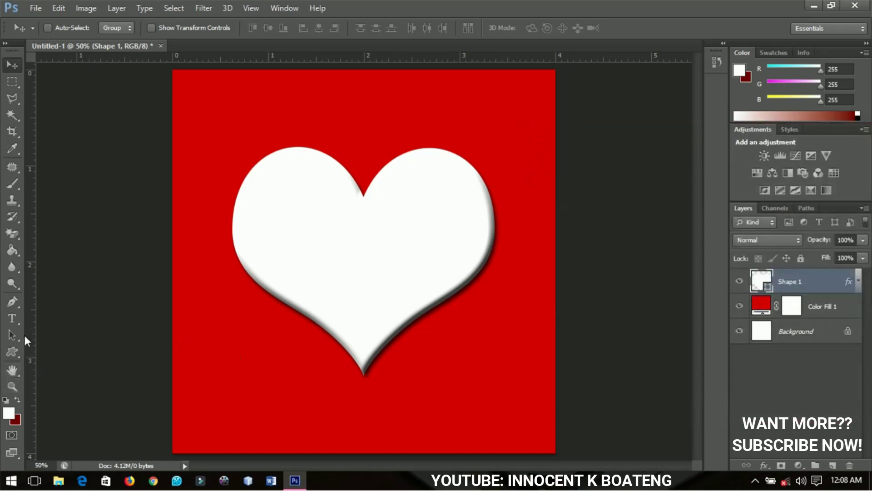
Set up the Type tool with Messenger Pigeon font and red sampled from the background.
left_click(19, 321)
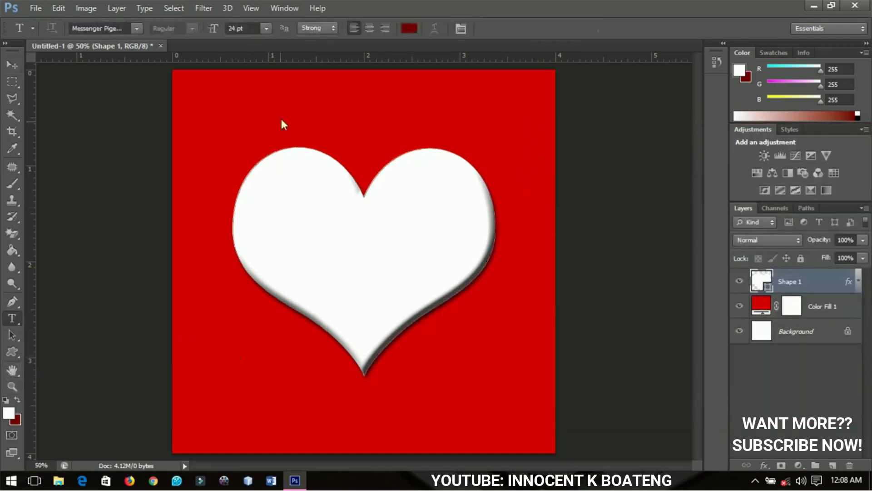
left_click(122, 29)
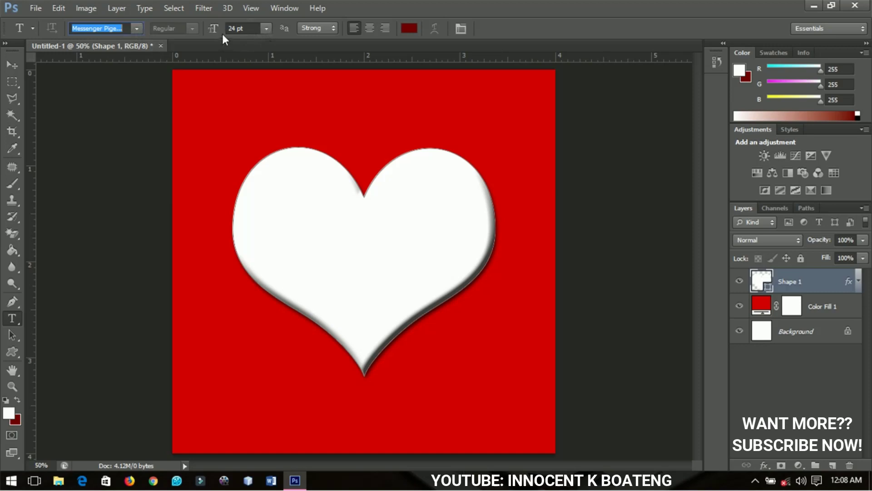
left_click(409, 28)
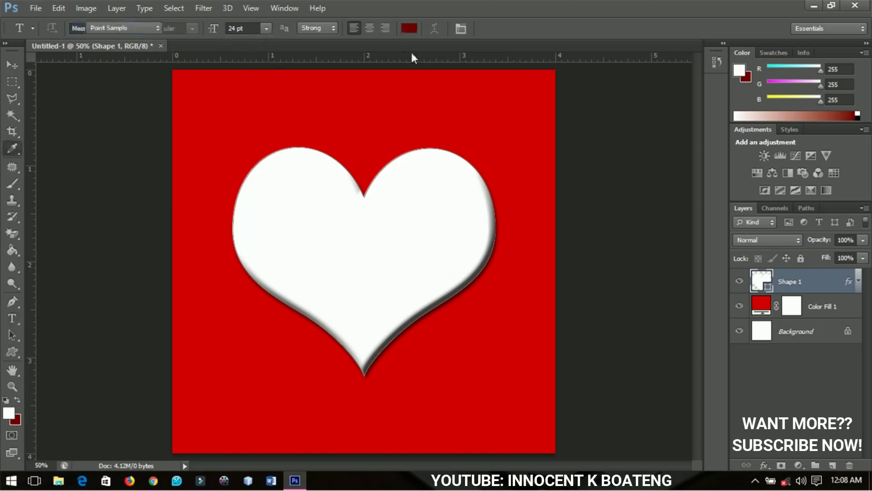
left_click(390, 238)
left_click(398, 258)
left_click(394, 106)
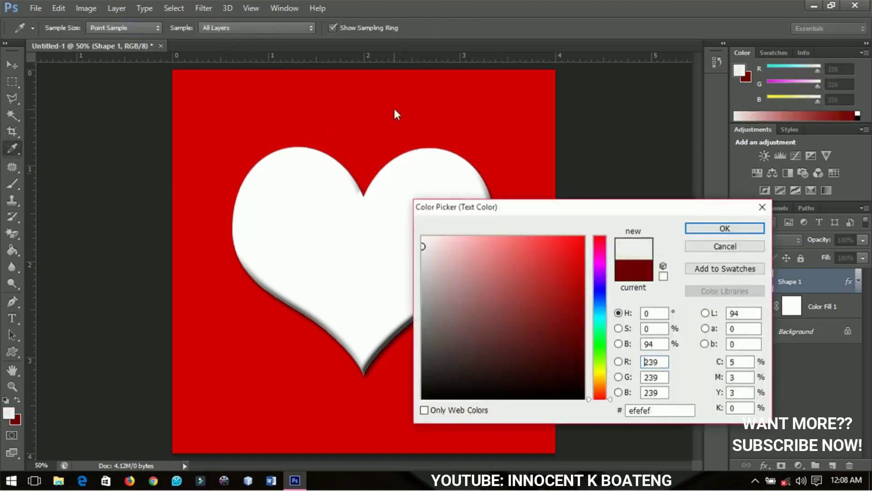
left_click(734, 230)
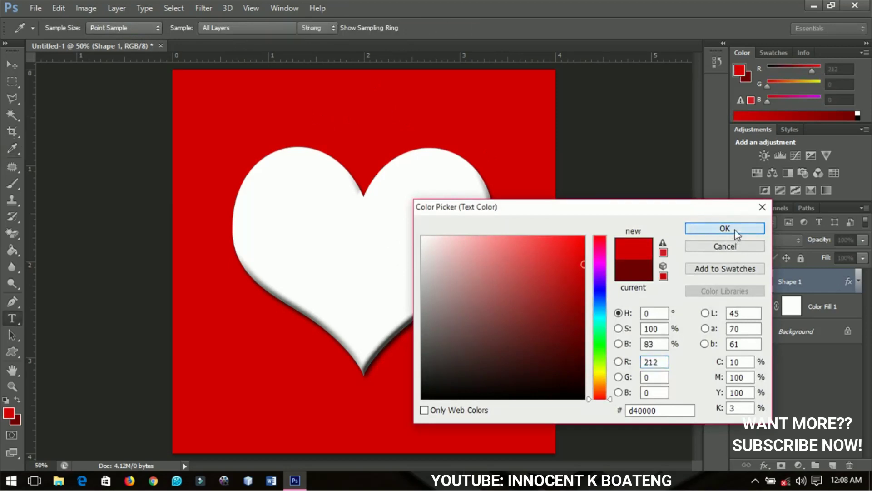
Type the 'Be my' line, move it into the heart and enlarge it.
left_click(353, 130)
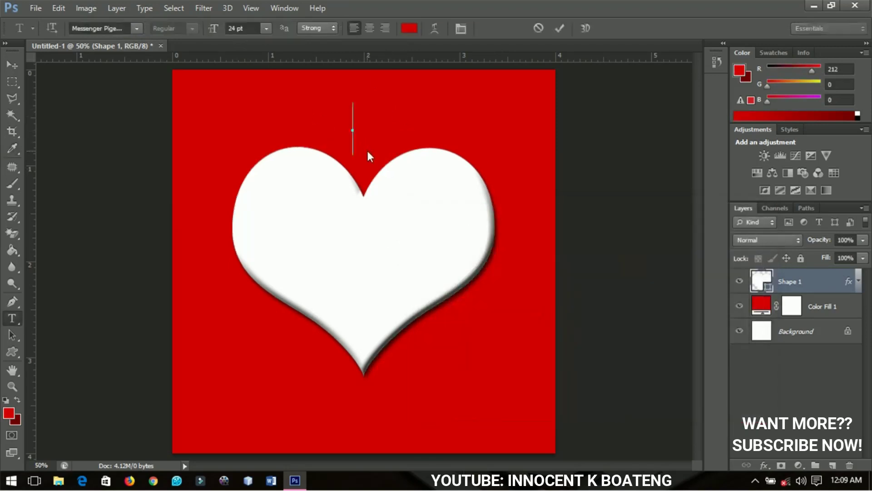
type("Happy")
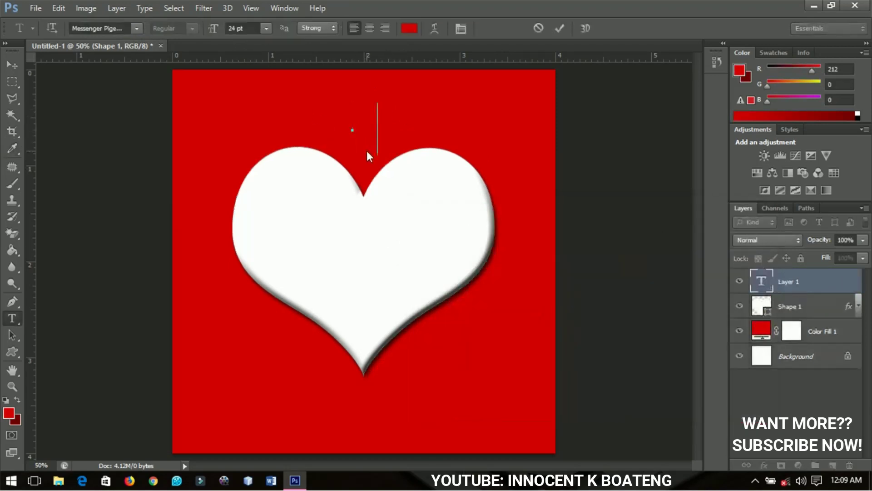
type(" V")
left_click(12, 65)
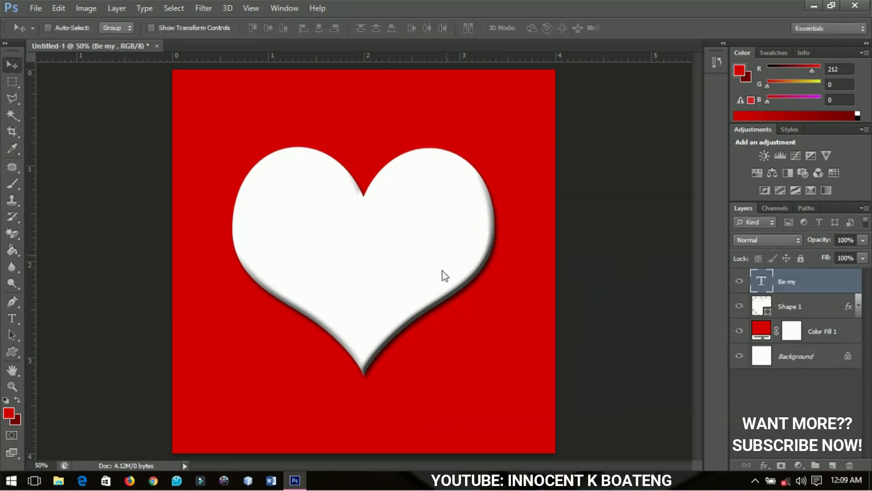
left_click_drag(445, 276, 423, 318)
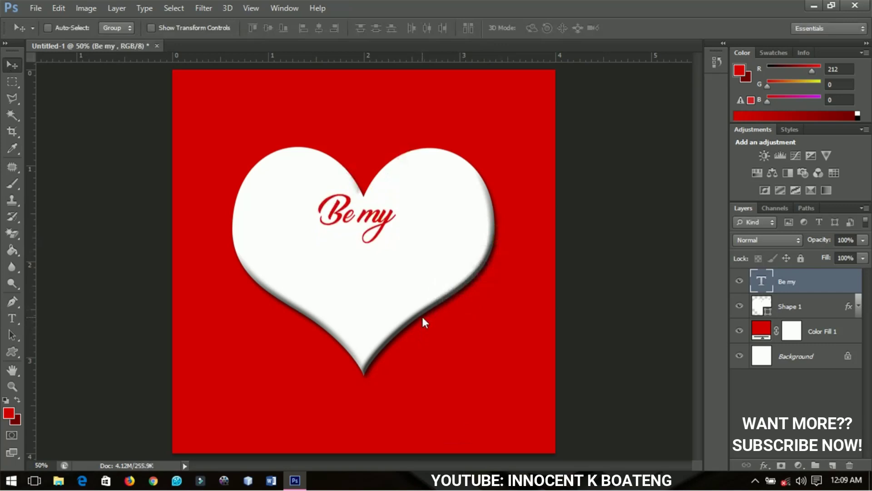
key("ctrl+t")
mouse_move(401, 252)
left_mouse_down()
mouse_move(414, 256)
mouse_move(390, 242)
left_mouse_up()
key("Return")
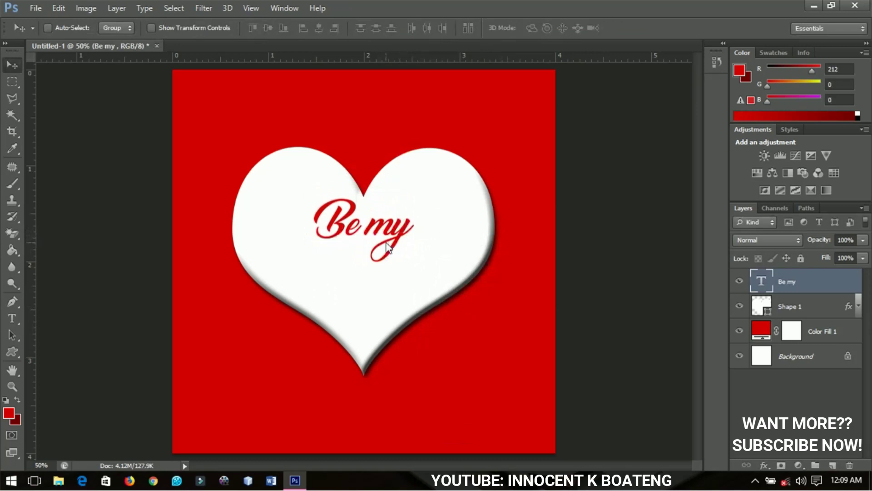
Duplicate the text layer below the original and change the copy to 'Valentine'.
key("ctrl+j")
left_click_drag(387, 247, 381, 293)
key("t")
left_click(379, 288)
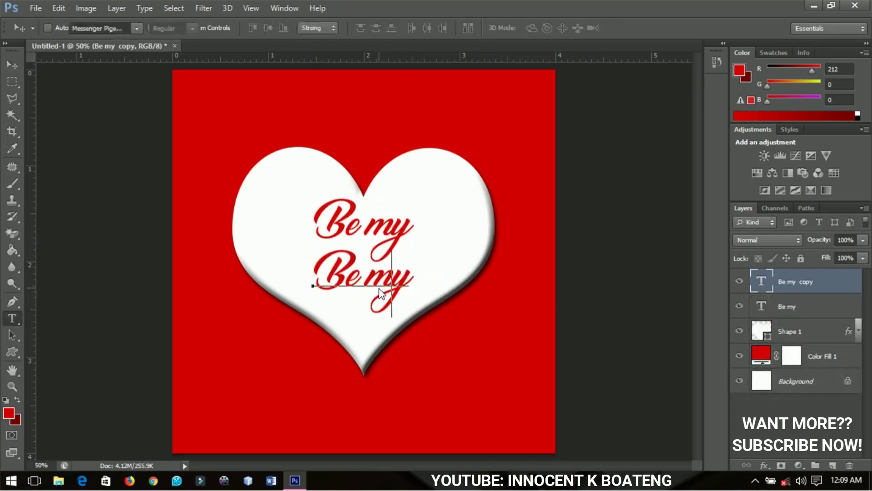
double_click(379, 288)
key("ctrl+a")
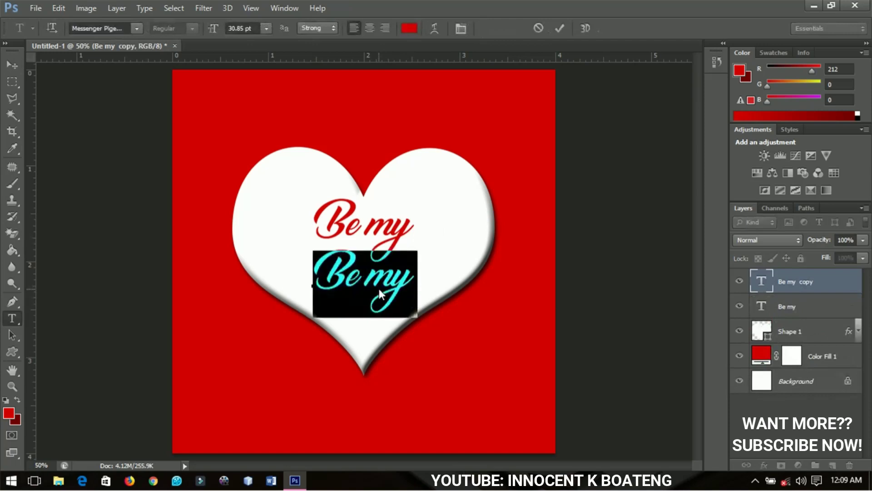
key("Left")
key("Right")
key("Right")
key("Right")
key("Right")
key("Right")
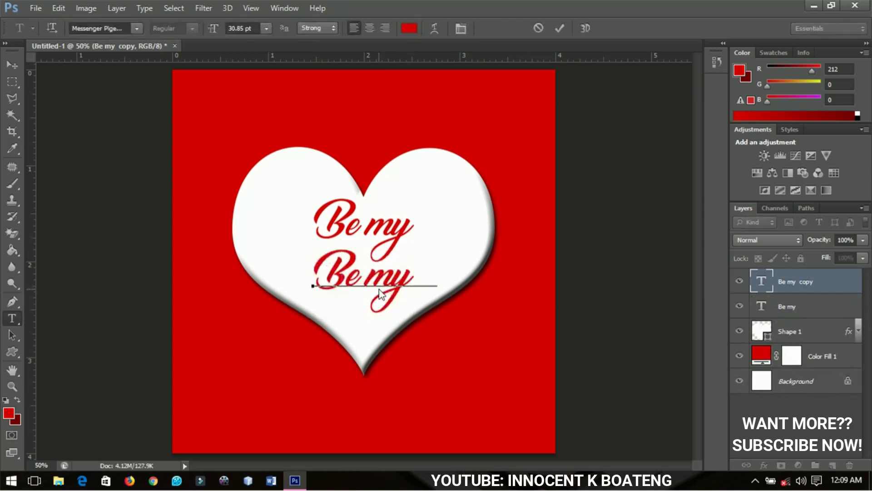
key("ctrl+a")
type("Valentine")
key("ctrl+Return")
Align 'Valentine' under 'Be my' and scale both text lines to 110%.
key("v")
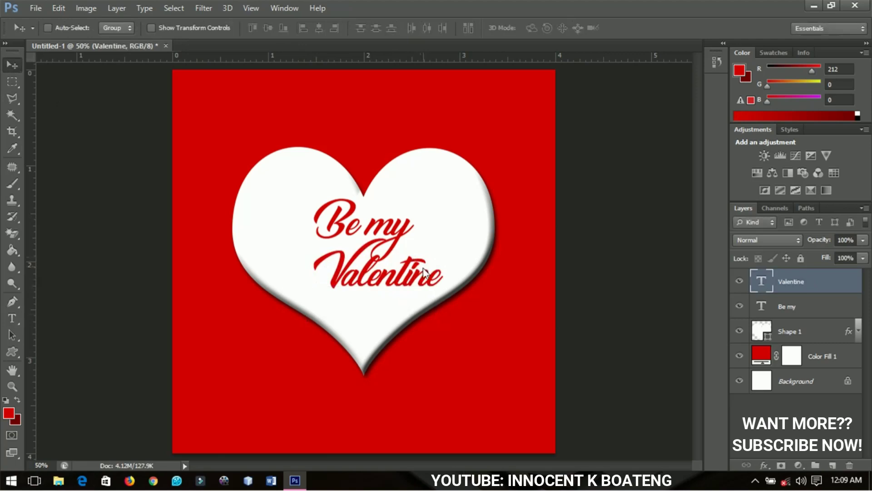
left_click_drag(399, 285, 384, 286)
left_click(823, 306, "shift")
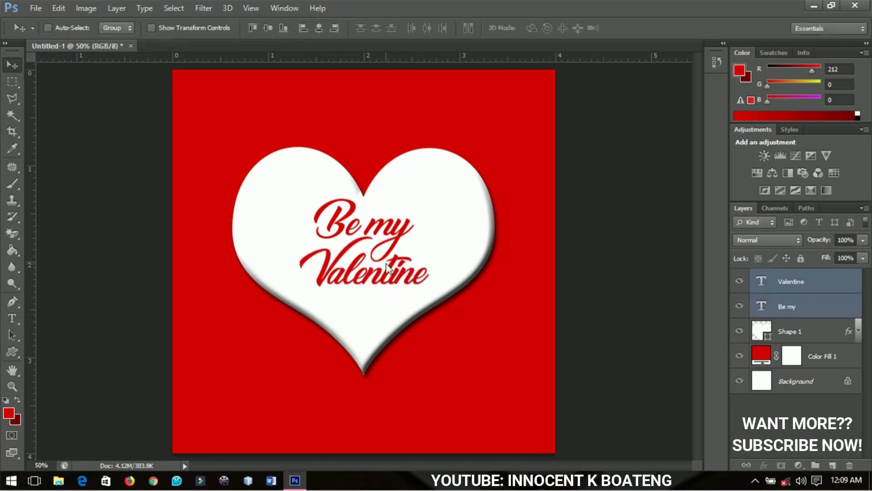
key("ctrl+t")
mouse_move(429, 292)
left_mouse_down()
mouse_move(435, 298)
mouse_move(415, 284)
left_mouse_up()
key("Return")
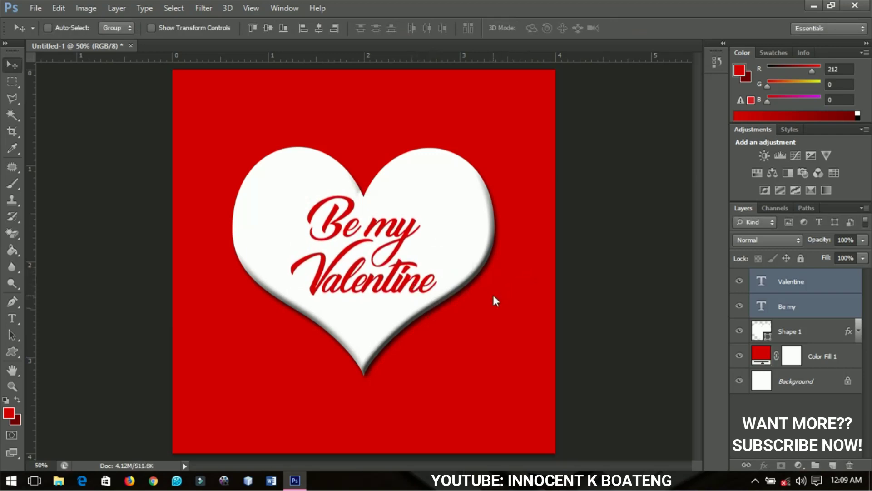
Draw a thin white rectangle bar near the bottom of the canvas.
left_click(12, 351)
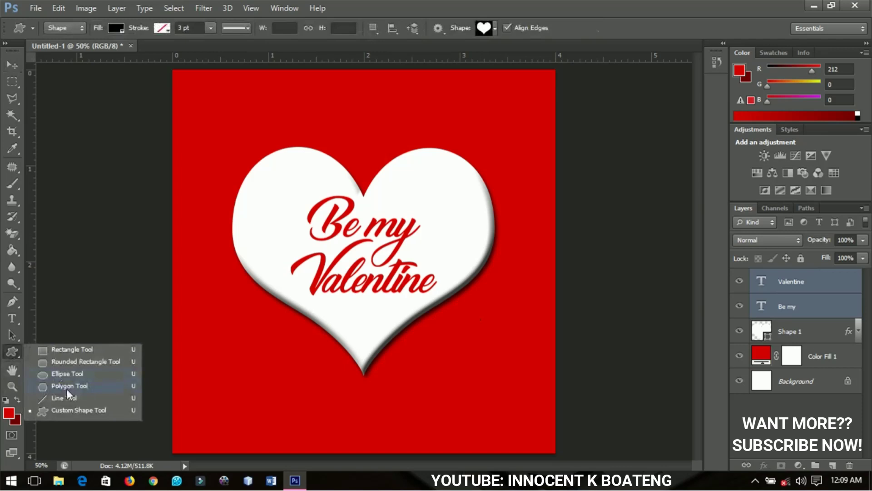
left_click(70, 350)
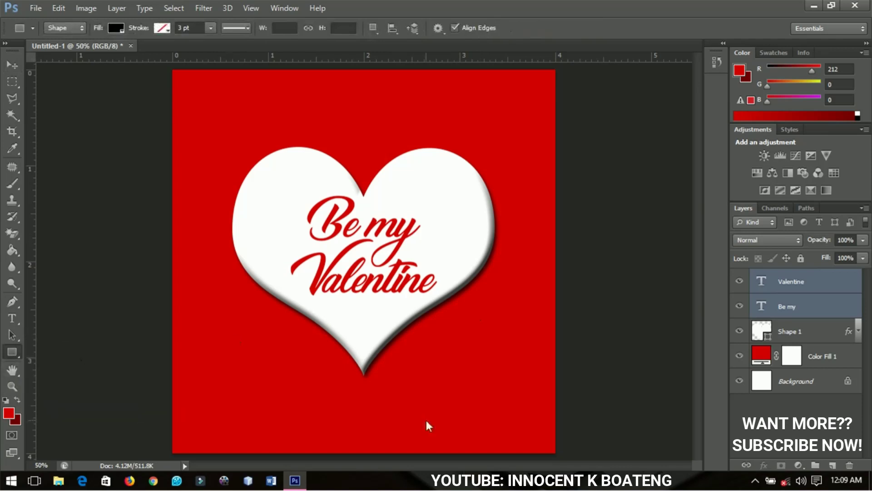
left_click_drag(520, 464, 569, 410)
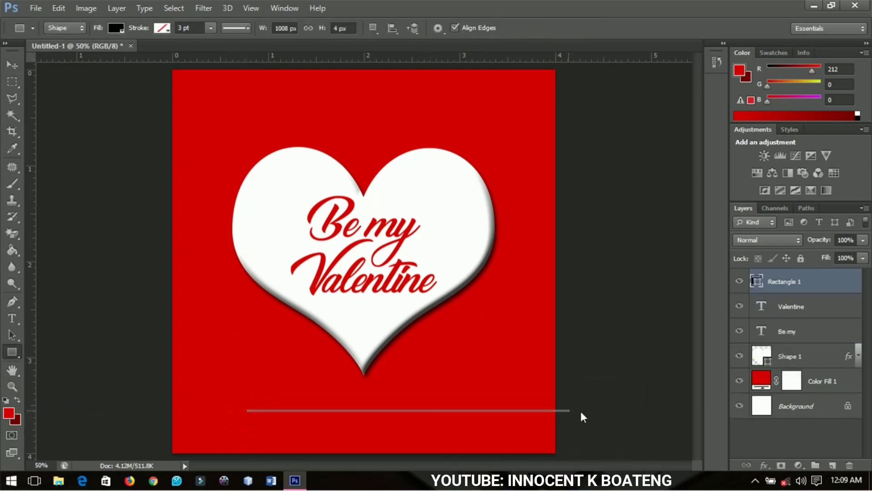
double_click(757, 280)
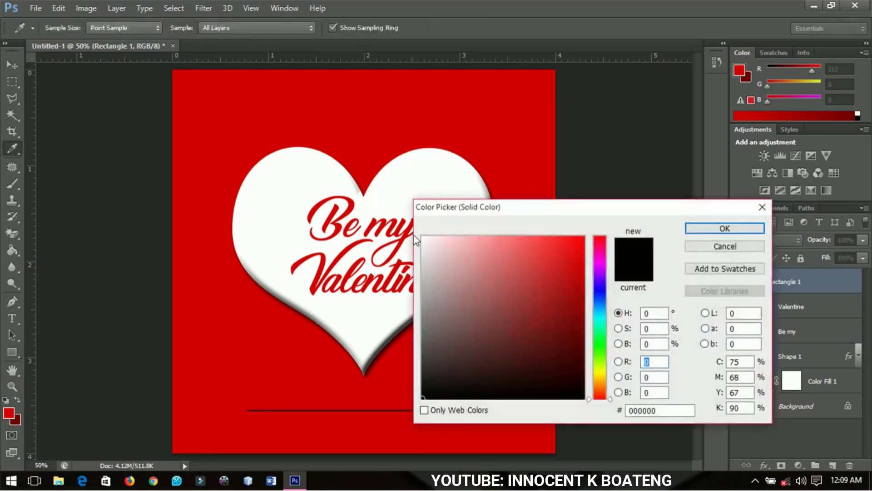
left_click(422, 236)
left_click(725, 228)
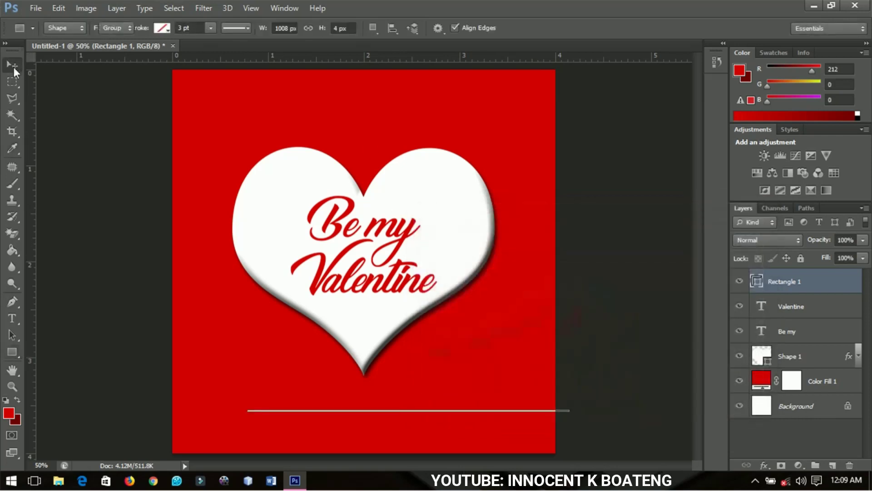
Rotate the bar to a diagonal and move it up across the heart.
left_click(13, 67)
key("ctrl+t")
left_click_drag(607, 402, 565, 239)
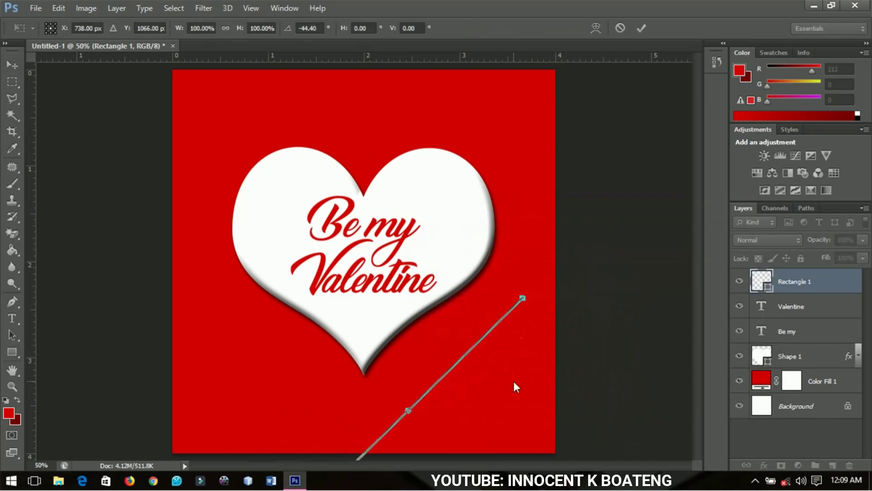
key("Return")
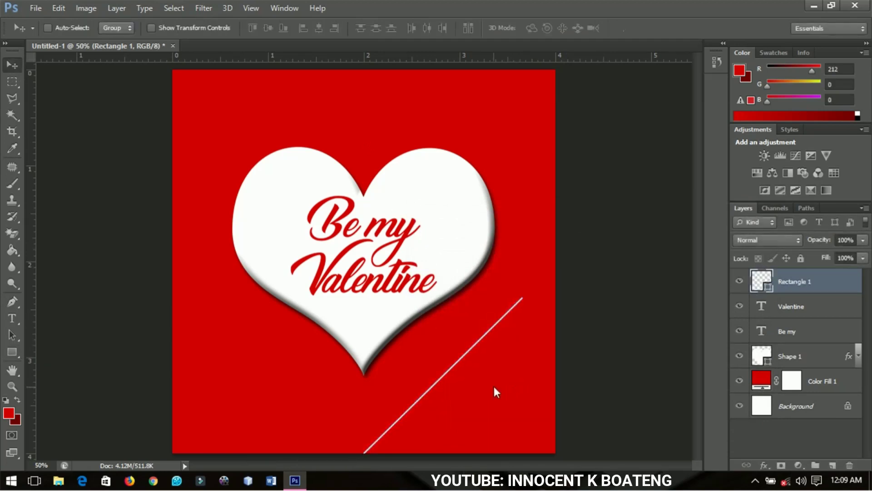
left_click_drag(476, 324, 456, 235)
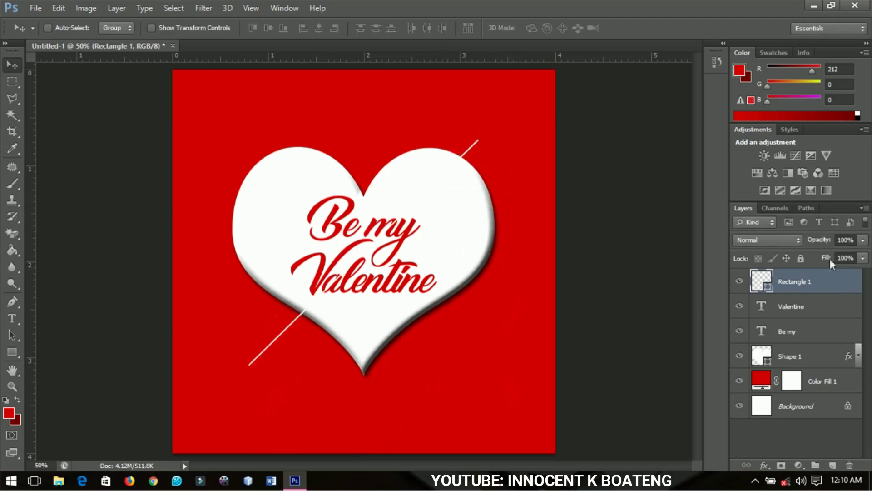
Place the line beneath the heart layer, then lengthen and reposition it slightly.
left_click_drag(813, 277, 796, 357)
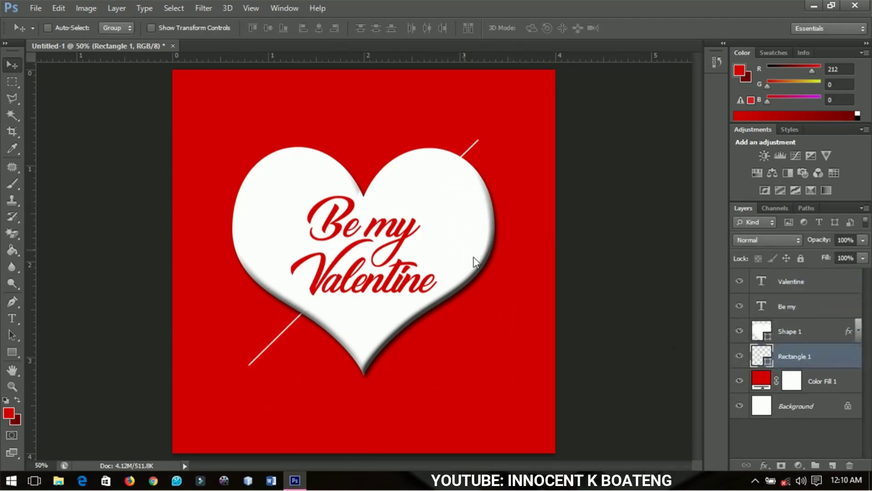
mouse_move(349, 260)
left_mouse_down()
mouse_move(364, 260)
mouse_move(349, 271)
mouse_move(362, 259)
left_mouse_up()
key("ctrl+t")
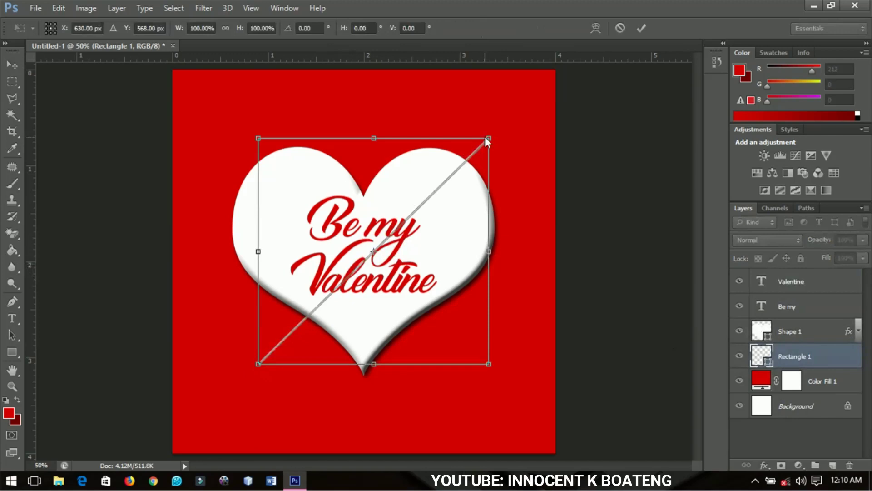
left_click_drag(489, 139, 498, 129)
left_click_drag(468, 205, 465, 209)
key("Return")
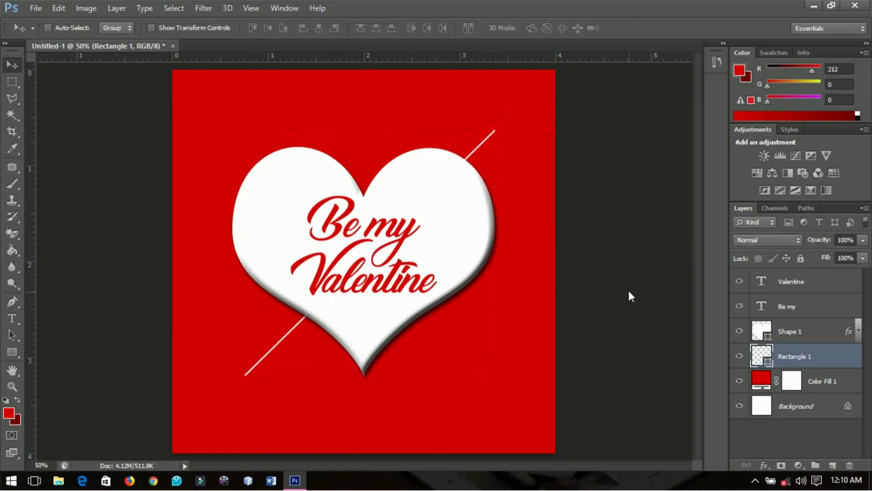
Draw a small triangle with the Polygon tool and move it to the line's lower-left end.
left_click(12, 352)
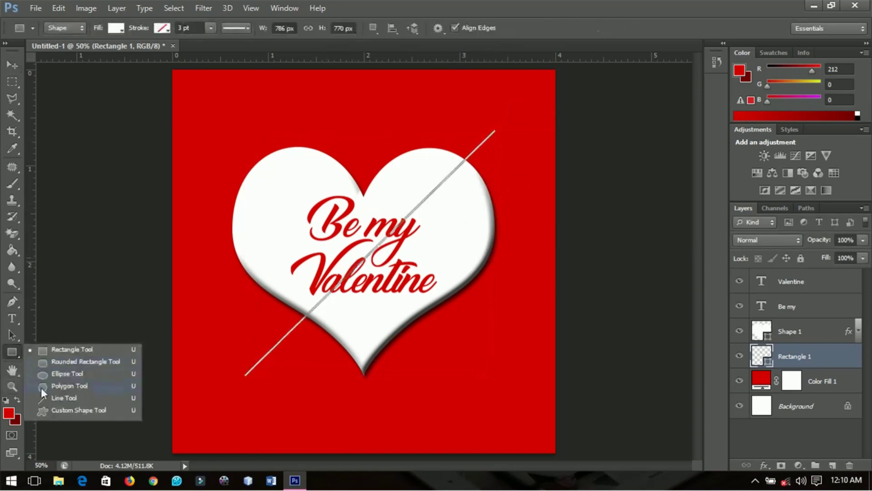
left_click(66, 385)
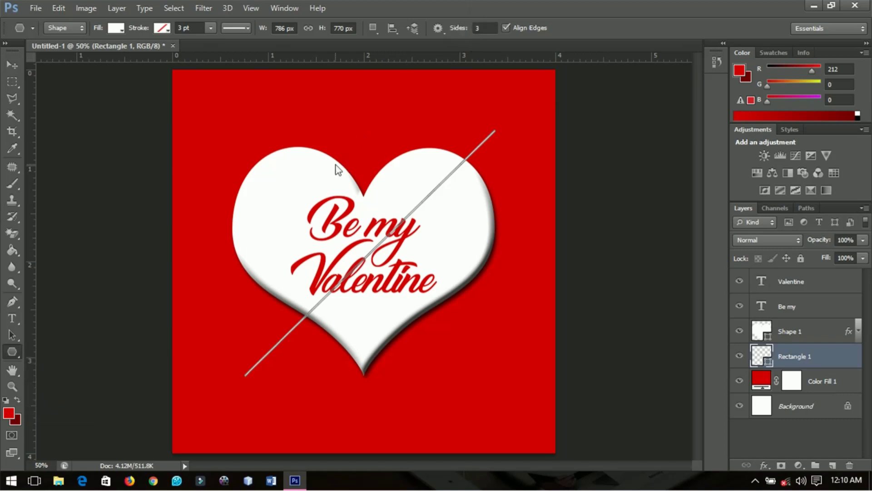
mouse_move(344, 132)
left_mouse_down()
mouse_move(357, 146)
mouse_move(351, 135)
left_mouse_up()
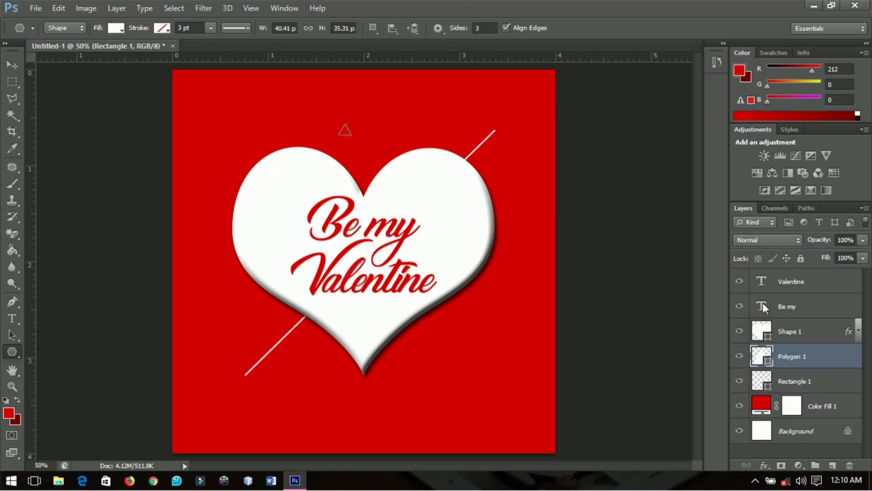
left_click(12, 65)
left_click_drag(359, 131, 251, 377)
Zoom in on the line's lower end and bring the triangle up to meet it.
key("z")
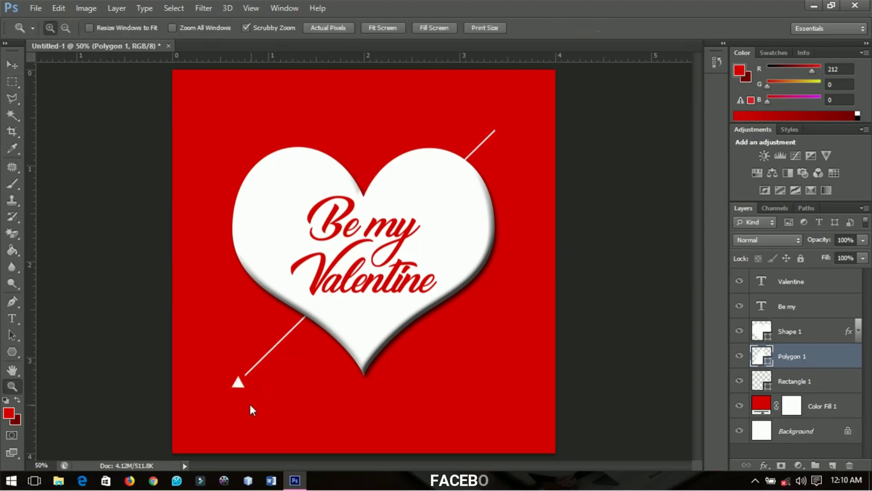
left_click(245, 404)
left_click(245, 403)
left_click_drag(241, 385, 514, 353)
key("v")
left_click_drag(541, 319, 554, 289)
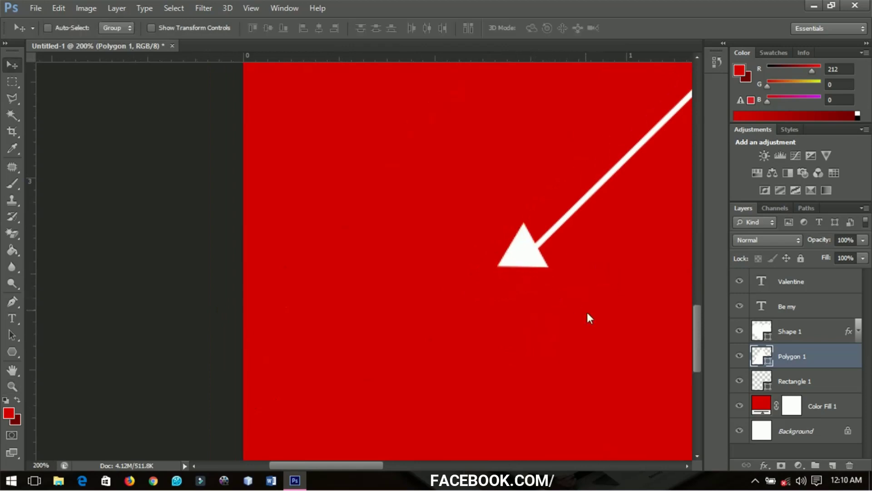
Rotate the triangle to align with the line and fit it onto the tip.
key("ctrl+t")
left_click_drag(609, 307, 619, 292)
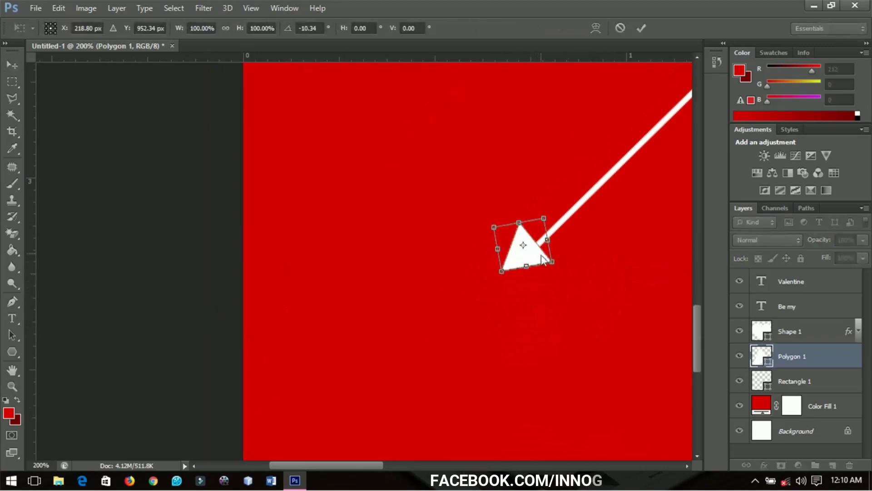
key("Return")
mouse_move(548, 290)
left_mouse_down()
mouse_move(540, 298)
mouse_move(558, 284)
left_mouse_up()
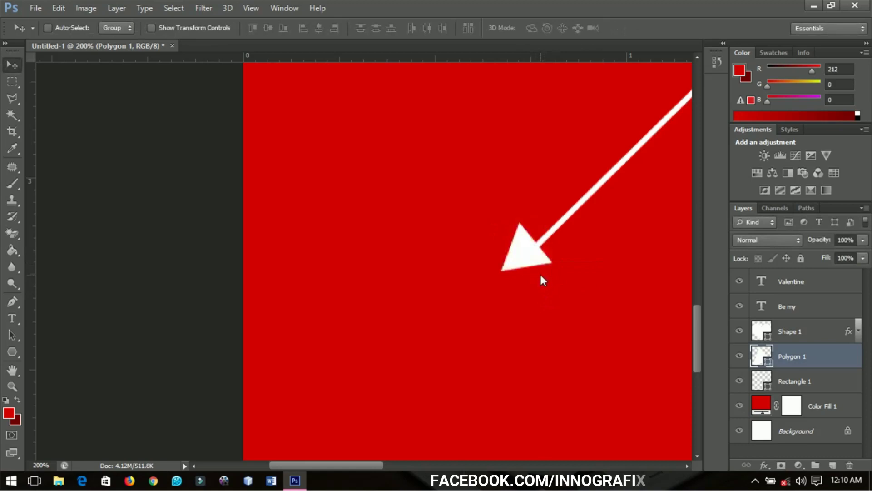
key("Right")
key("Down")
key("Down")
key("Down")
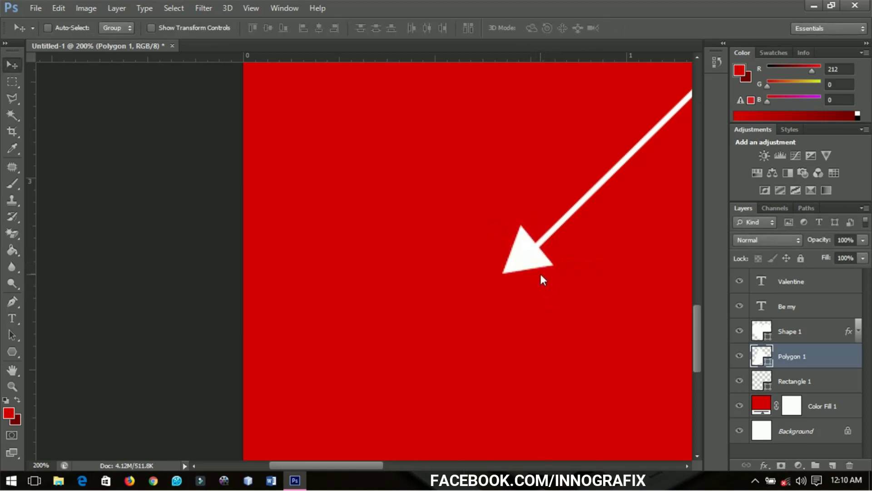
key("ctrl+0")
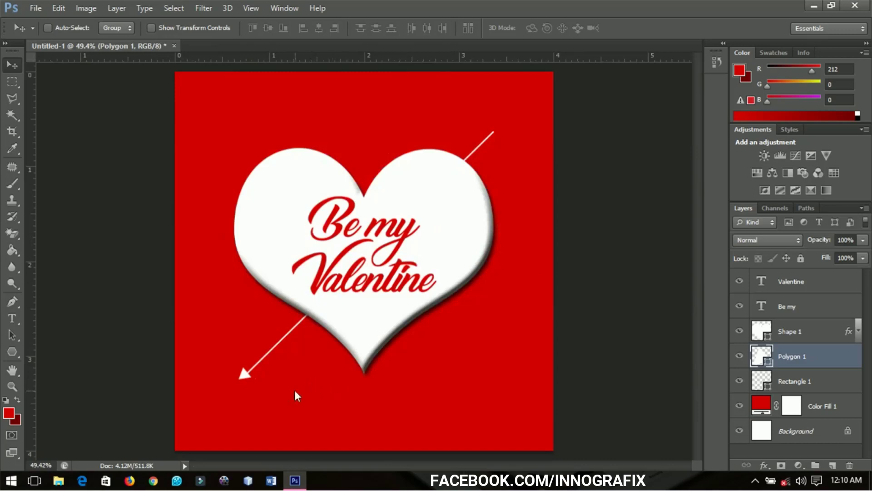
Duplicate the arrowhead and move the copy to the line's upper-right end.
key("ctrl+j")
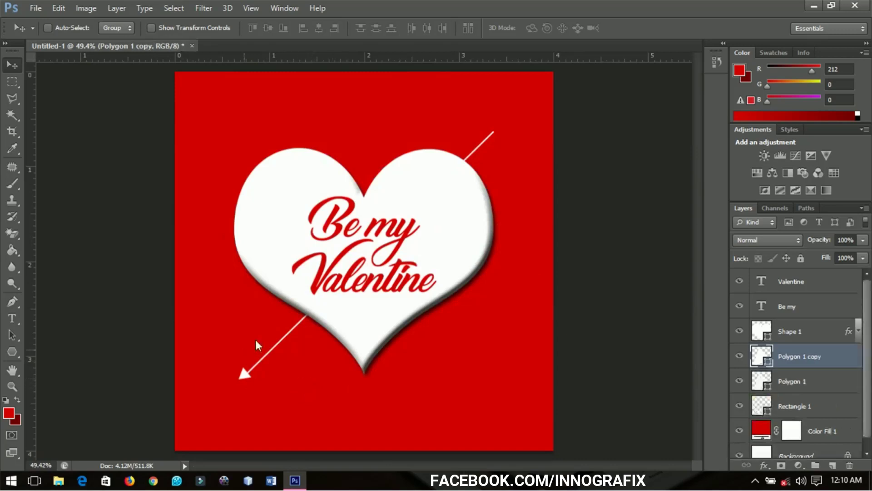
left_click_drag(255, 347, 479, 129)
key("z")
left_click(503, 127)
left_click(503, 127)
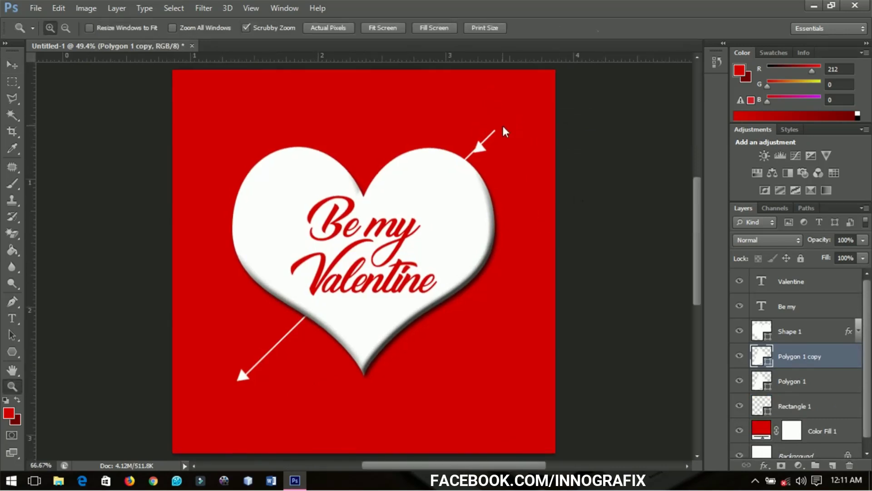
left_click(504, 127)
left_click(503, 128)
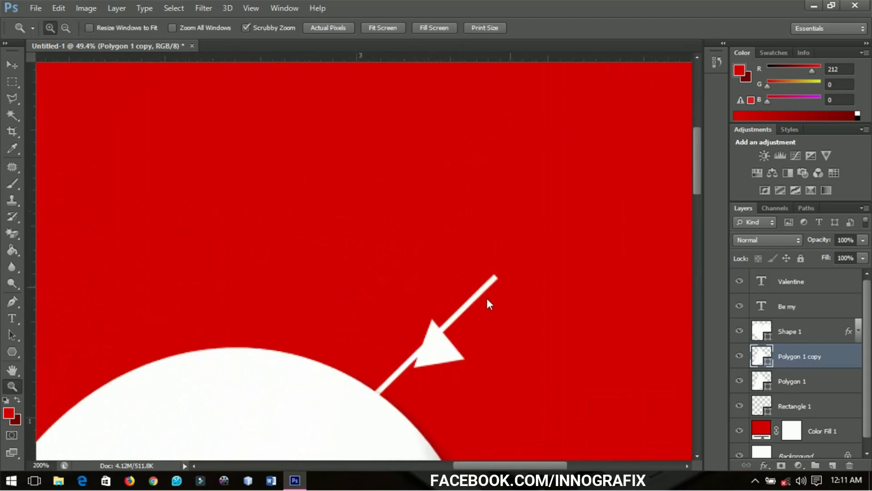
Shrink the arrowhead copy to about 85% and nudge it into place on the line.
key("v")
key("ctrl+t")
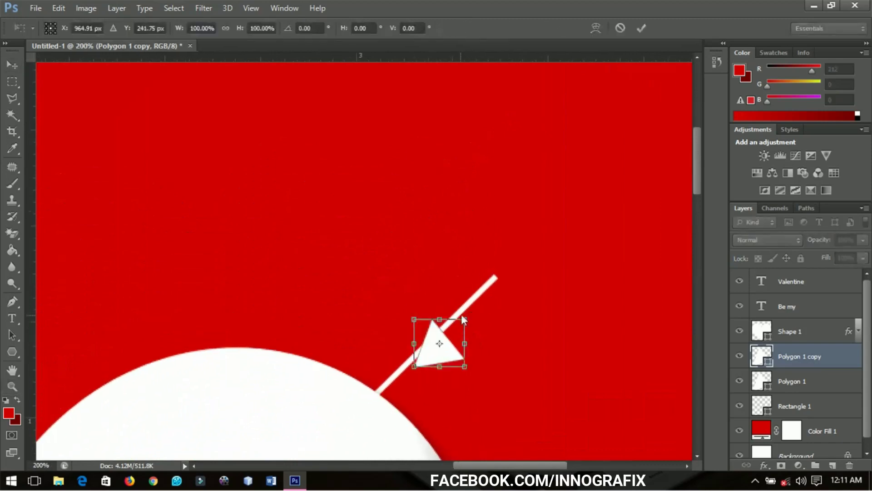
left_click_drag(464, 319, 460, 323)
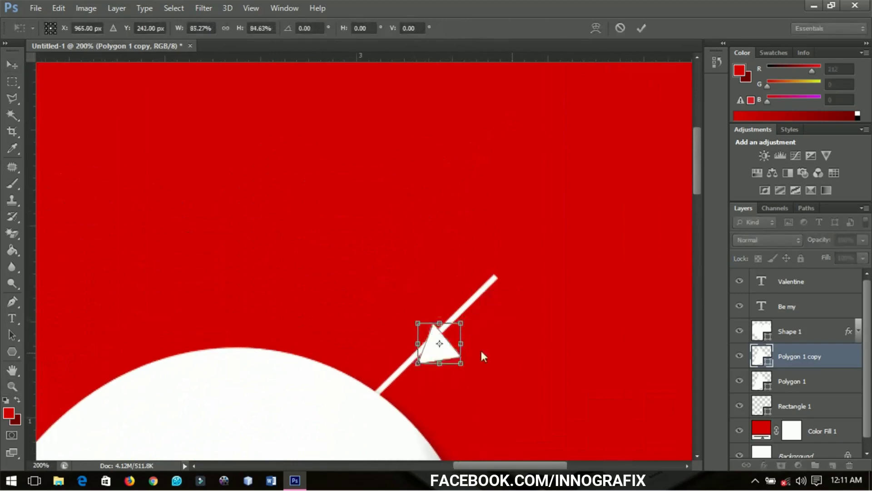
key("Return")
key("Up")
key("Left")
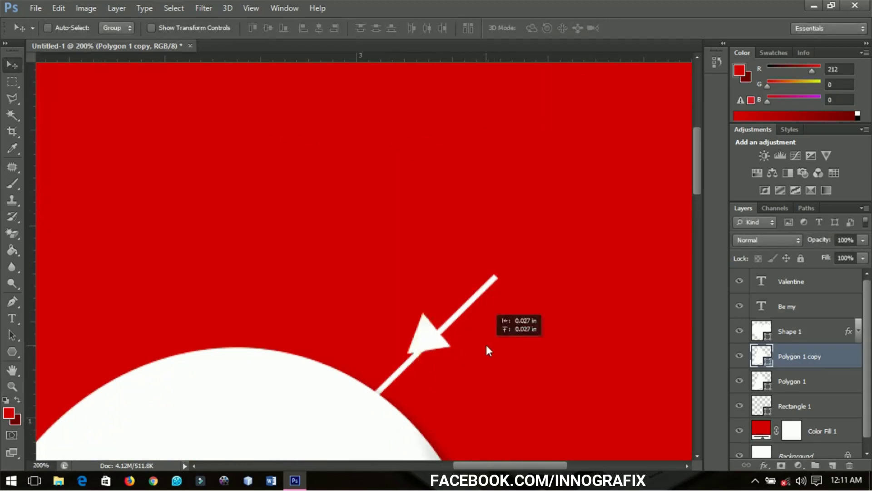
key("Up")
key("Left")
key("Down")
key("Right")
key("Down")
Duplicate the small triangle again, offsetting the second copy as a tail feather.
key("Right")
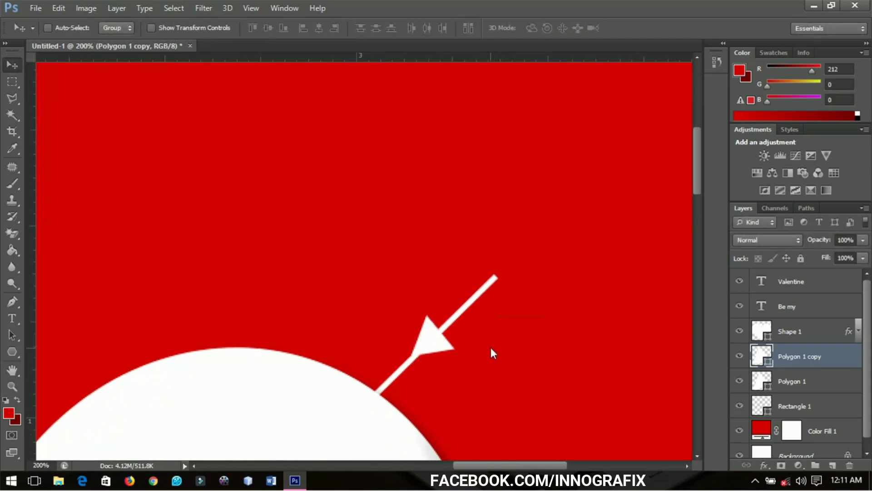
key("ctrl+j")
key("Up")
key("Right")
key("Up")
key("Right")
key("Up")
key("Right")
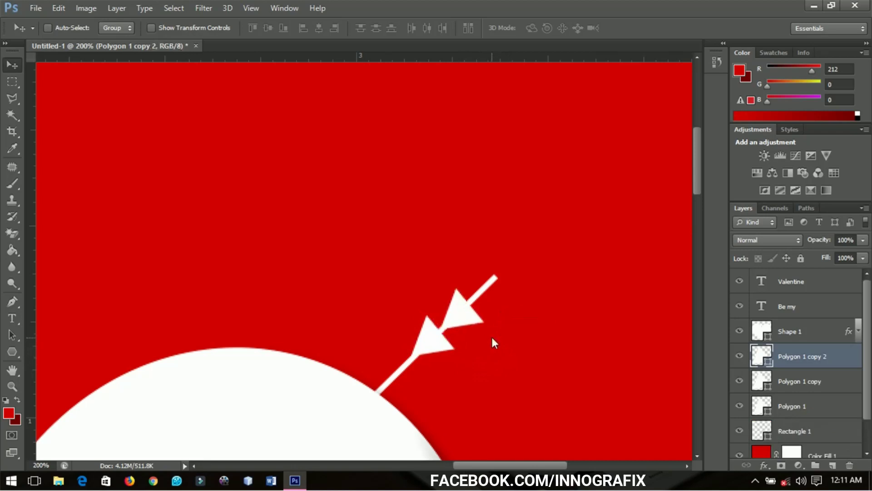
key("ctrl+0")
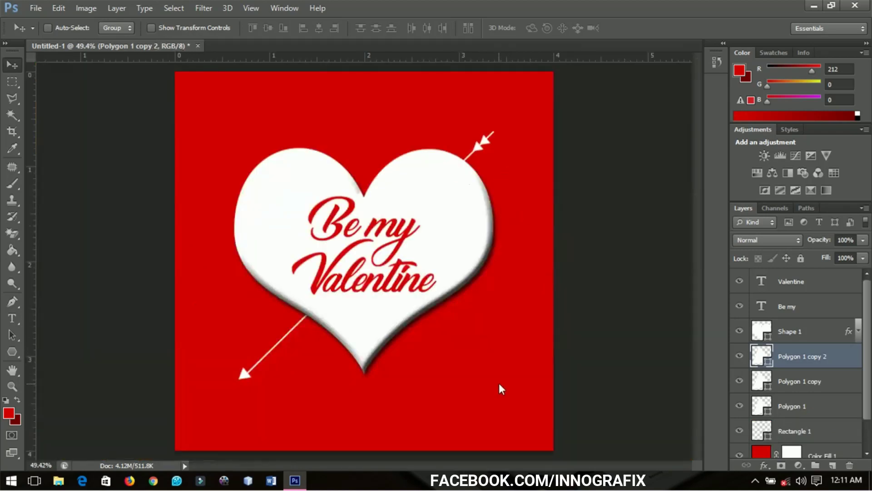
Draw a small custom-shape heart beside the word 'Be'.
left_click(13, 351)
left_click(63, 412)
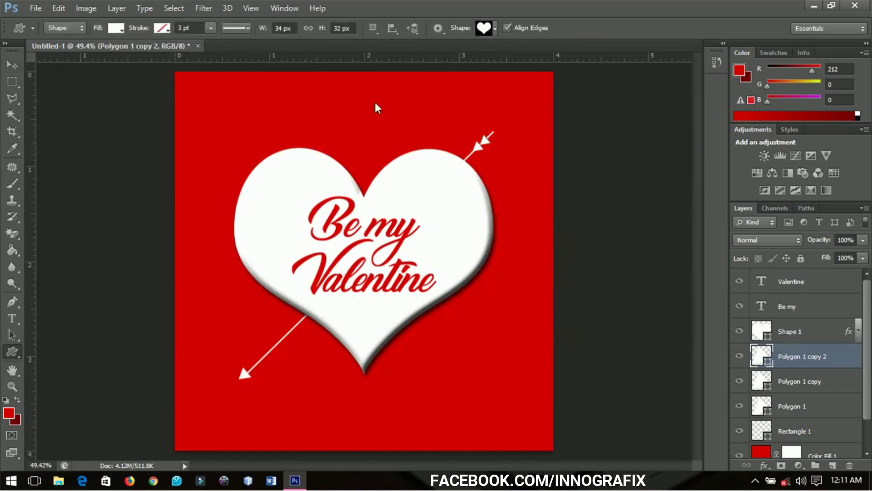
left_click(496, 28)
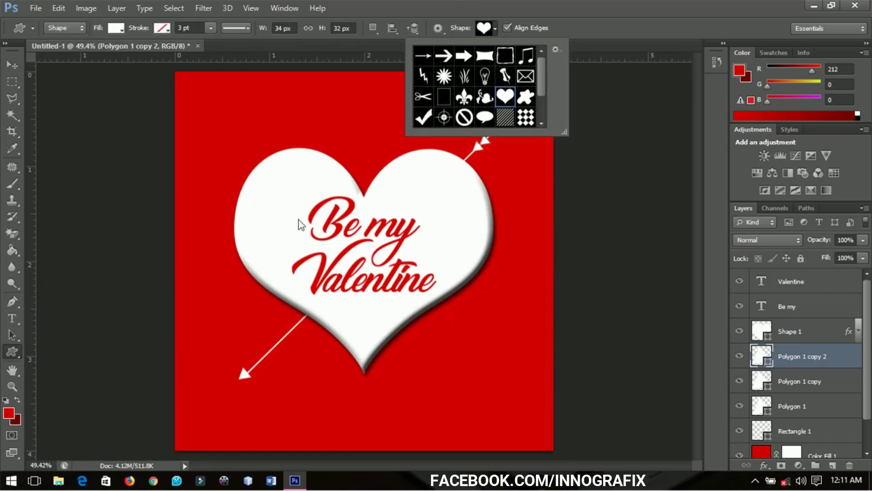
left_click_drag(299, 221, 305, 228)
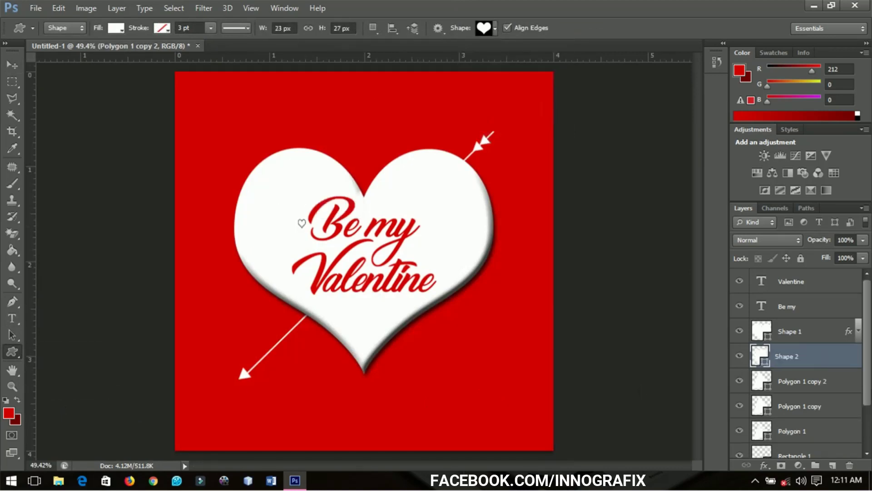
Fill the small heart with red e90202.
double_click(761, 356)
left_click(353, 129)
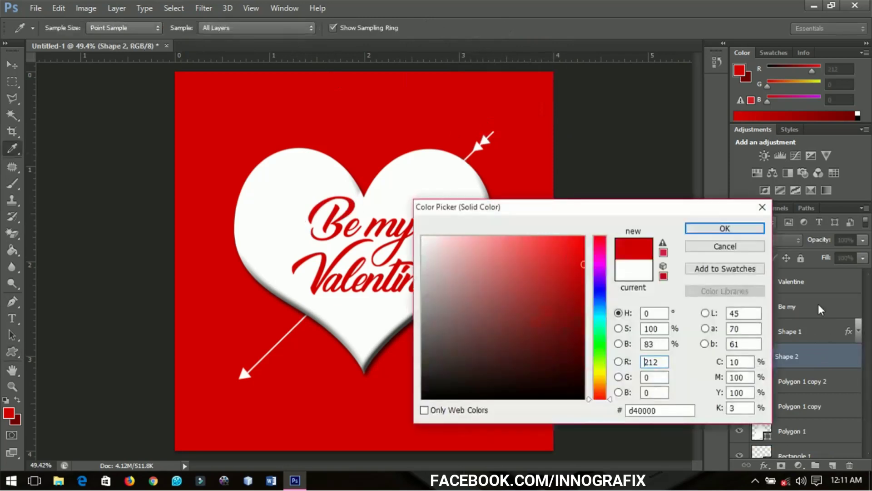
left_click(583, 250)
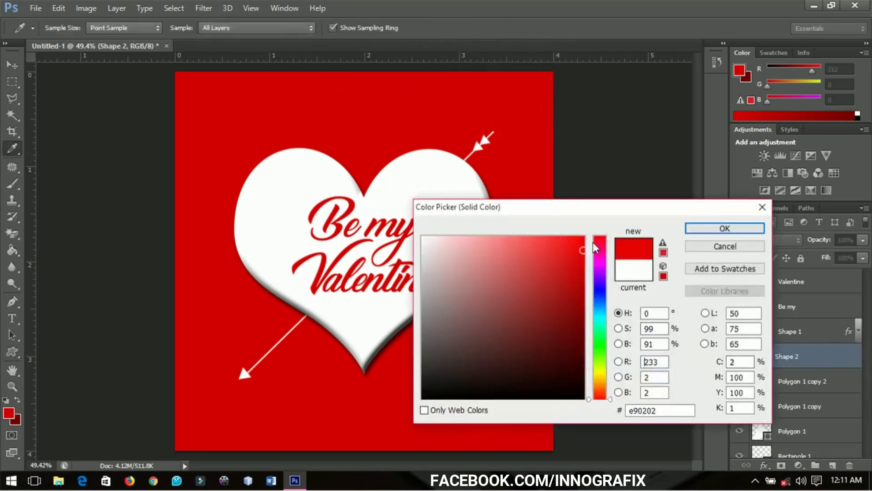
left_click(691, 232)
Bring the small red heart to the top of the layers and place it left of 'Be'.
left_click(14, 66)
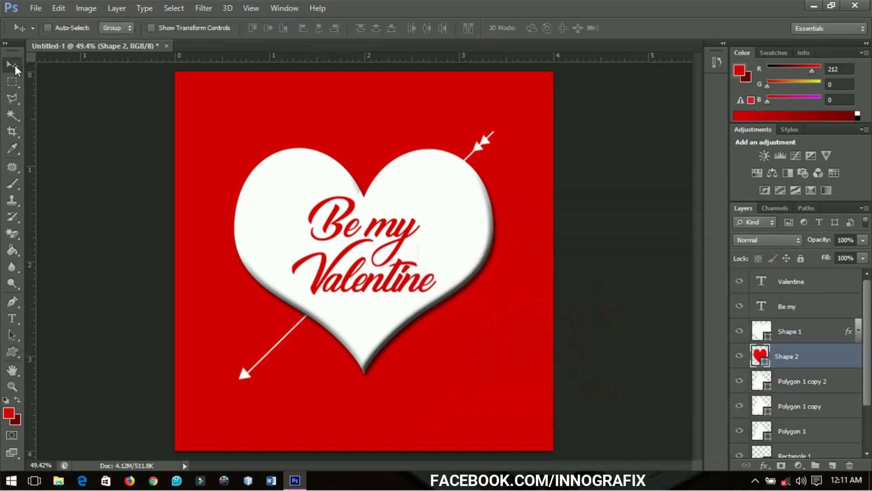
key("ctrl+shift+bracketright")
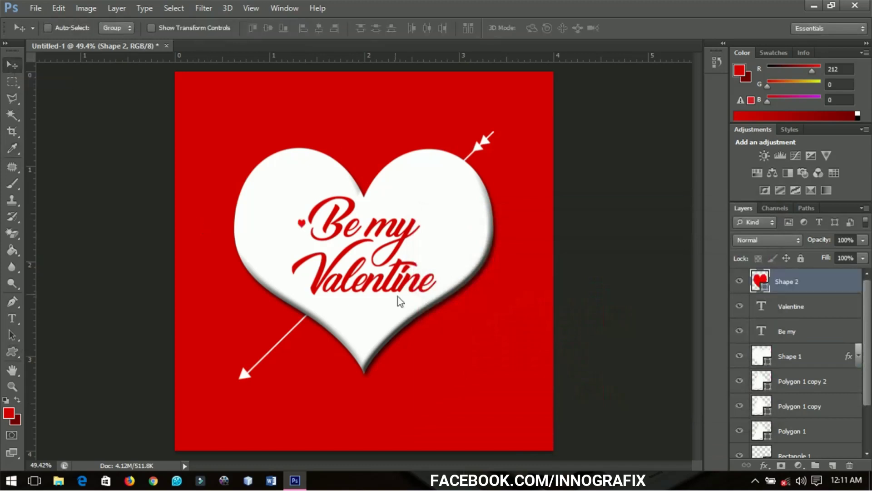
left_click_drag(326, 256, 362, 265)
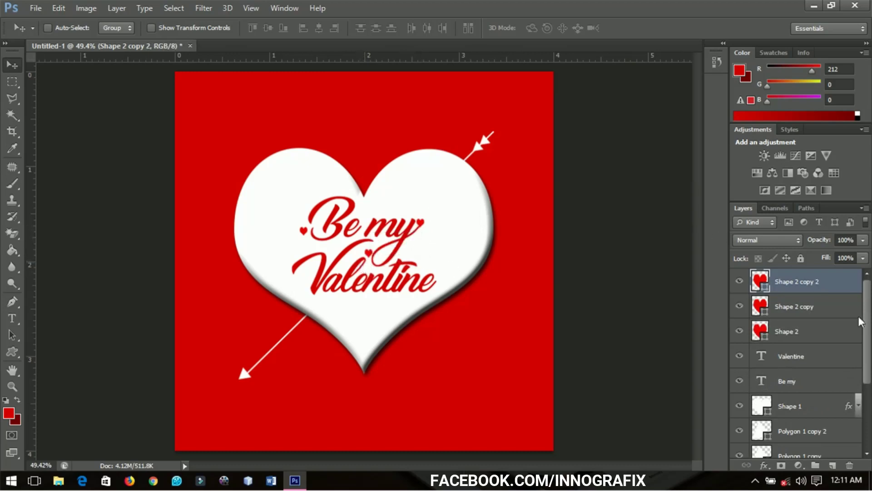
left_click_drag(867, 316, 865, 442)
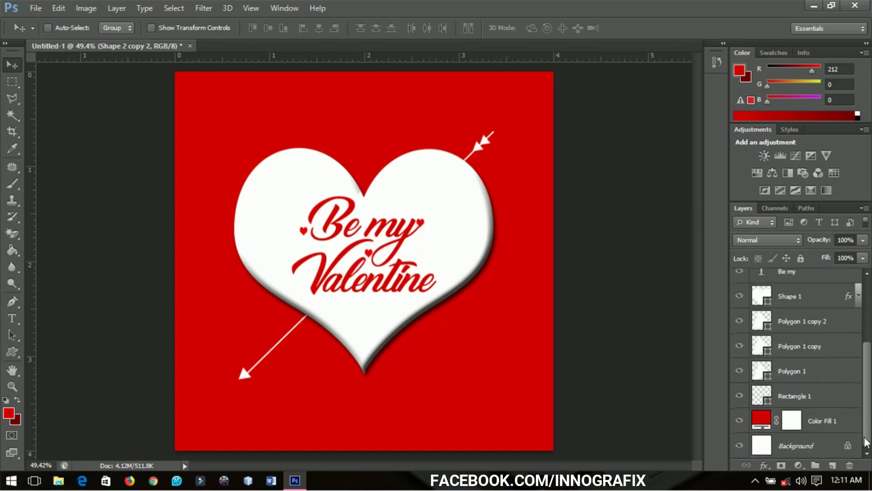
Add empty Layer 1 above Color Fill 1 and load a 74 px heart-shaped brush.
left_click(832, 426)
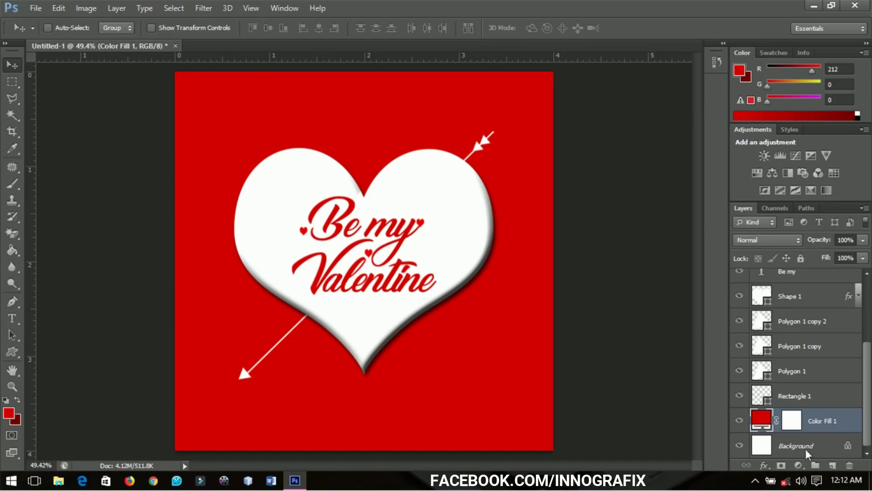
left_click(833, 467)
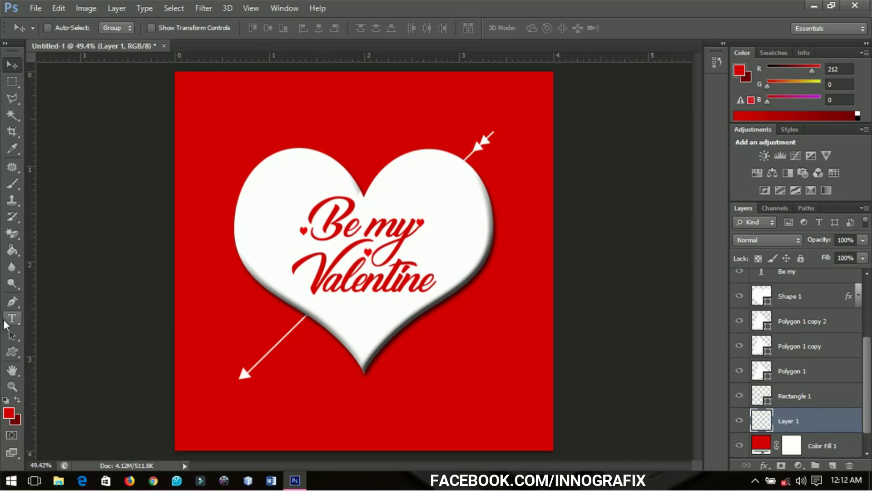
key("b")
right_click(300, 142)
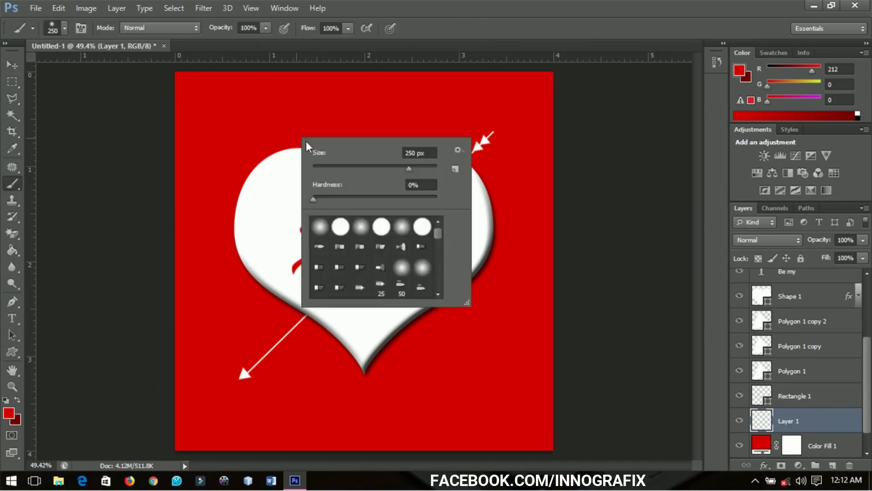
mouse_move(436, 239)
left_mouse_down()
mouse_move(447, 297)
mouse_move(440, 300)
mouse_move(437, 284)
left_mouse_up()
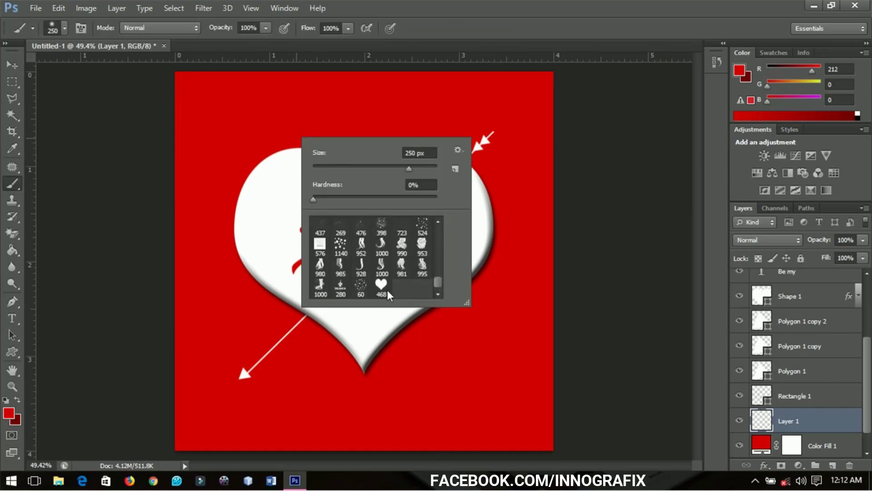
left_click(381, 287)
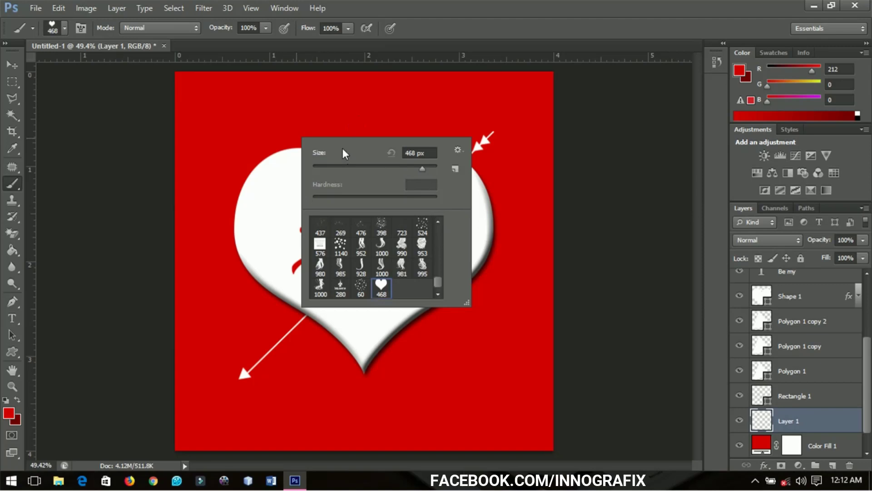
left_click_drag(420, 170, 359, 173)
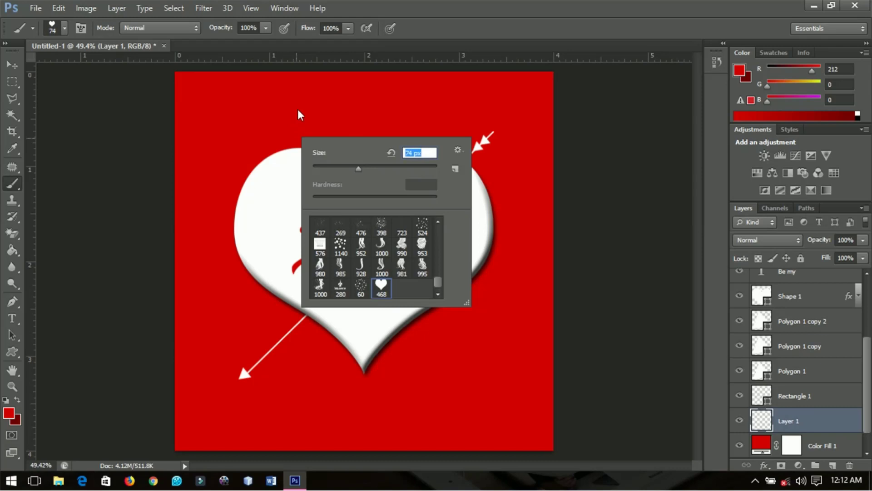
left_click(299, 115)
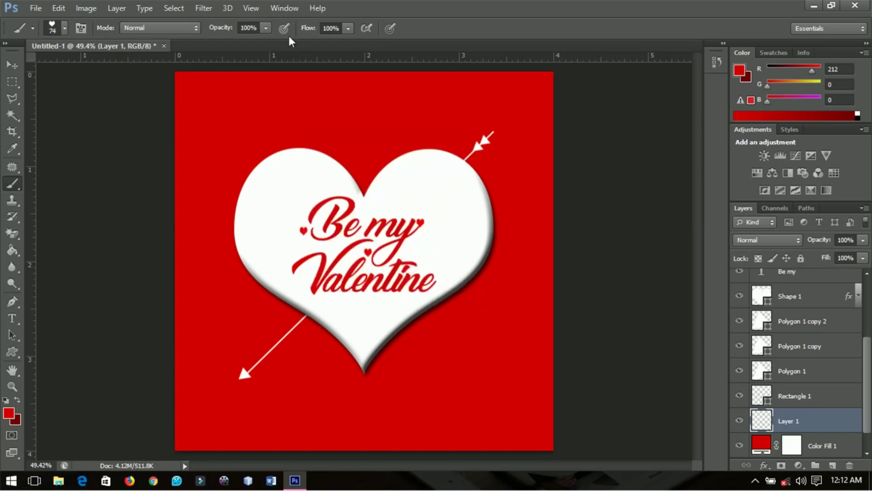
Show the Brush Presets panel and move it off the artwork.
left_click(285, 8)
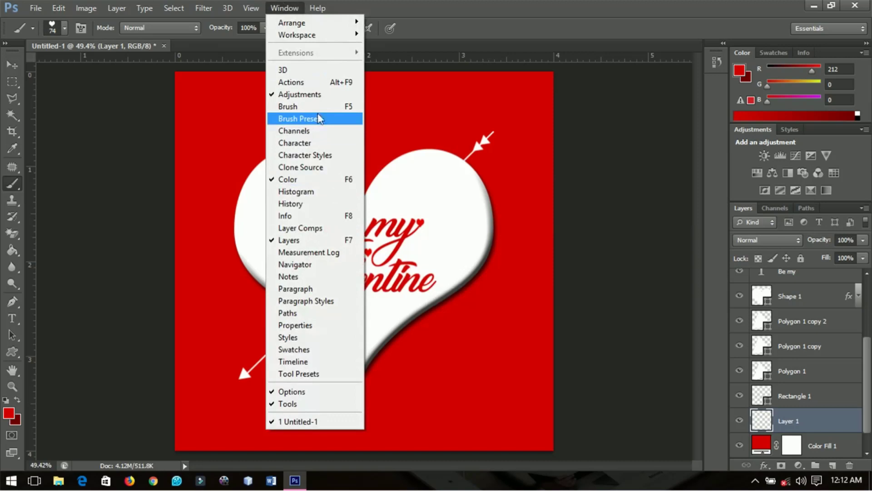
left_click(298, 119)
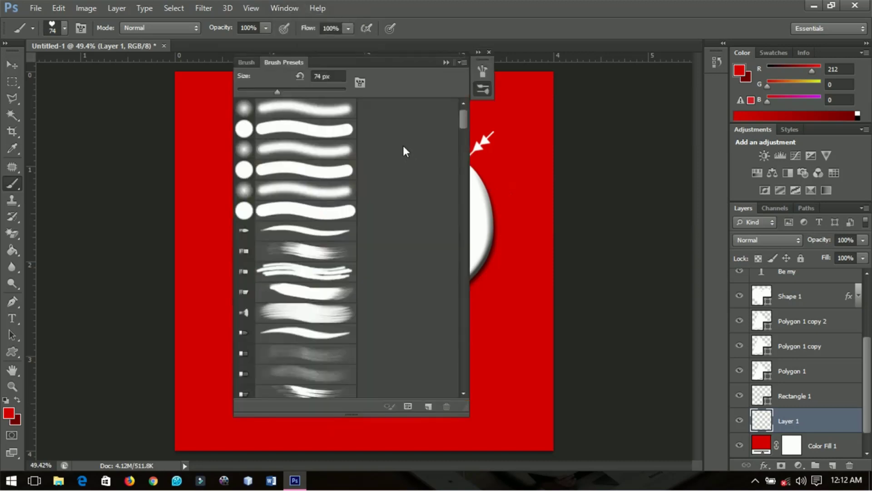
mouse_move(368, 68)
left_mouse_down()
mouse_move(483, 98)
mouse_move(623, 109)
mouse_move(621, 89)
left_mouse_up()
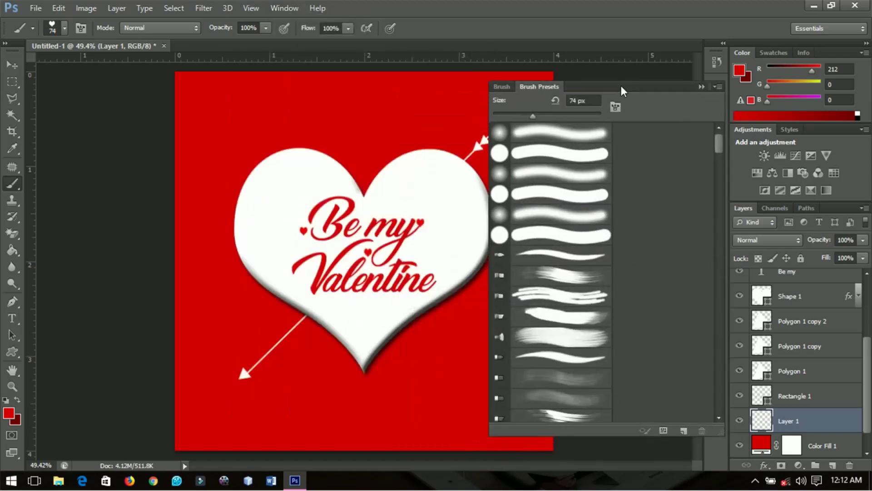
Enable Scattering with 24% count jitter and 89% spacing, undoing the test dab.
left_click(500, 87)
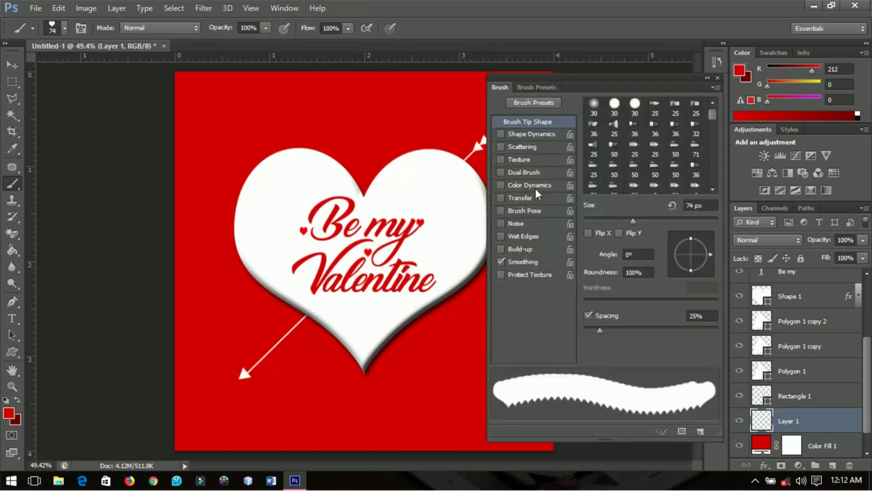
left_click(521, 148)
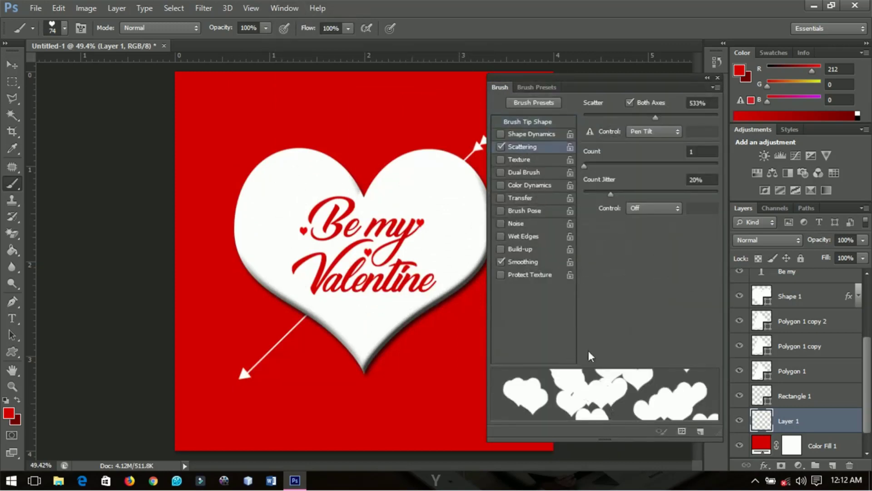
left_click_drag(612, 194, 618, 194)
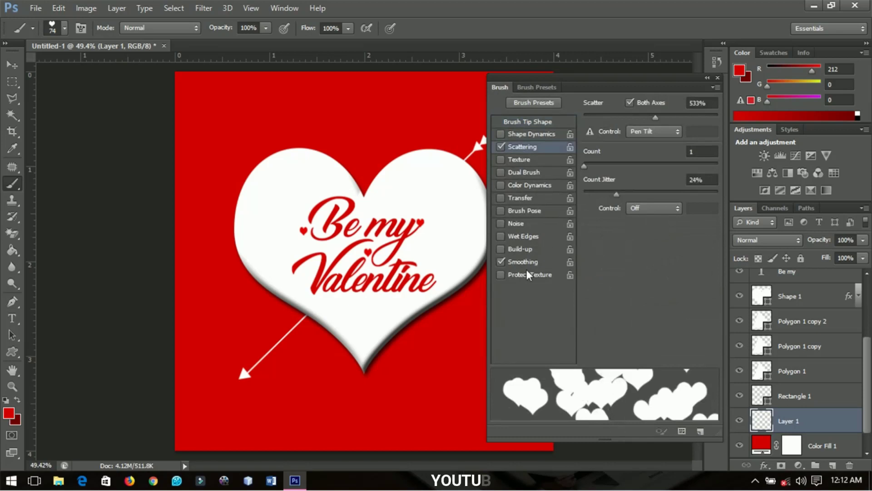
left_click(525, 123)
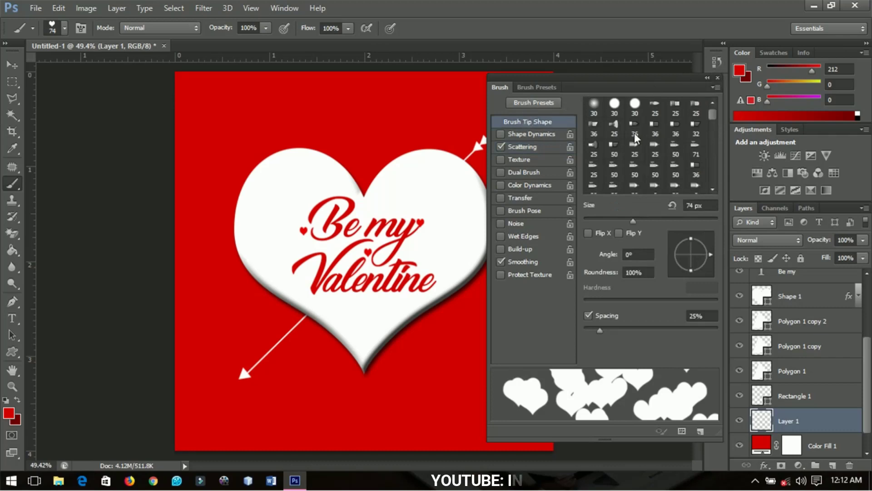
left_click_drag(604, 333, 643, 332)
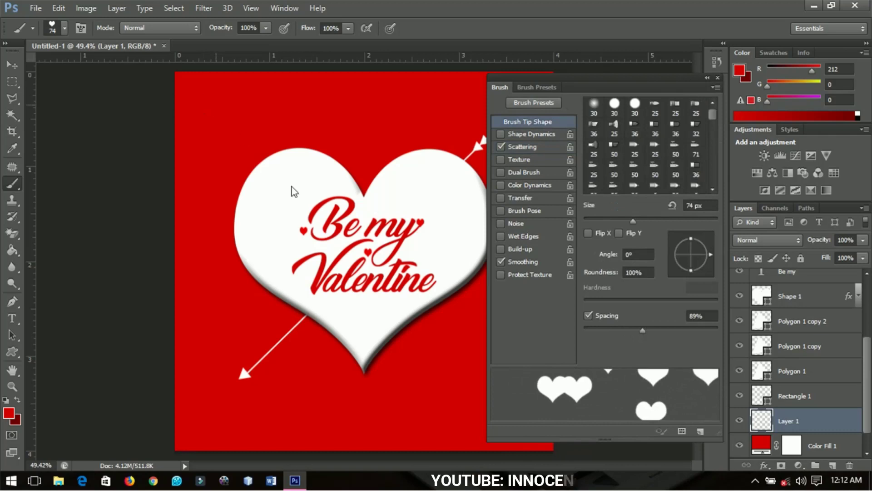
left_click(226, 136)
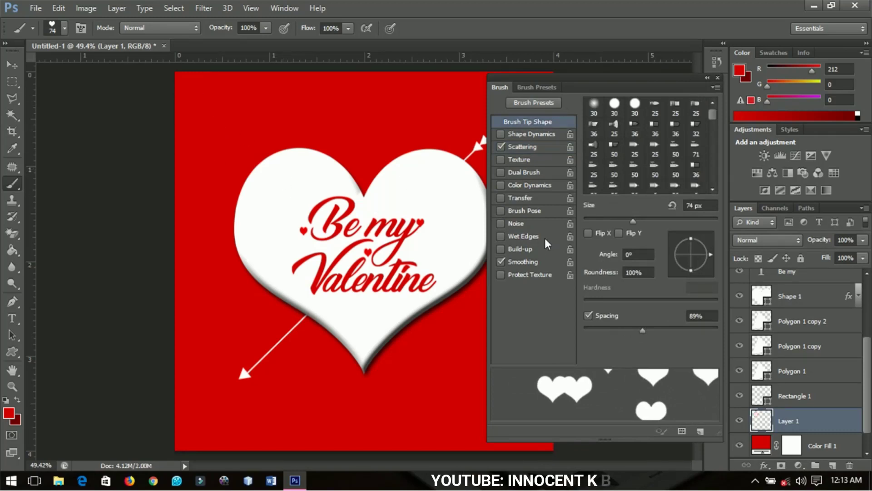
key("ctrl+z")
Set the foreground colour to white.
left_click(8, 412)
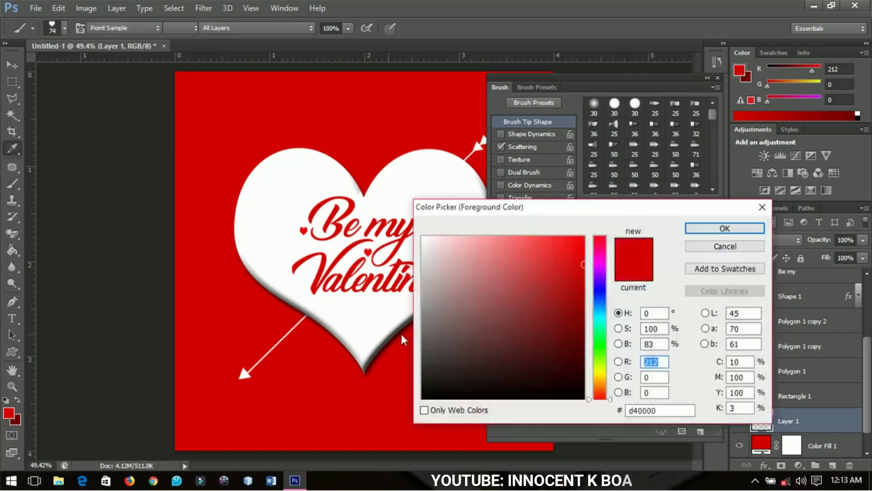
left_click(424, 237)
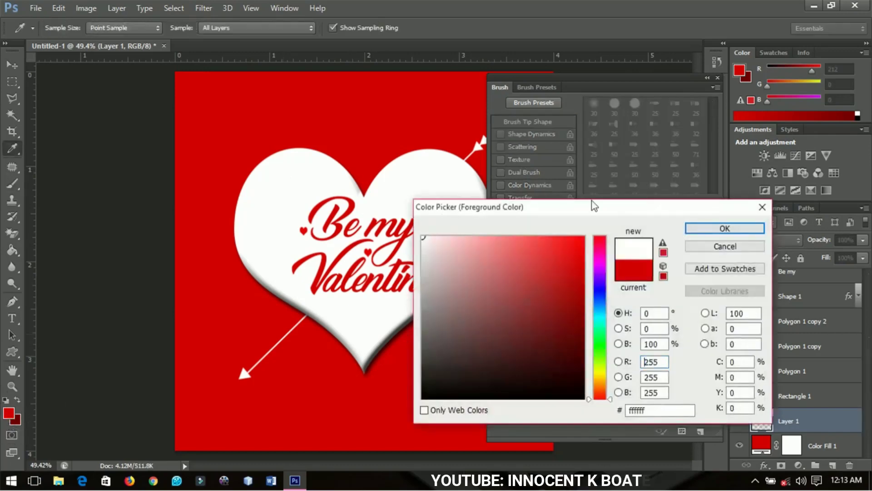
left_click(705, 228)
Paint scattered white hearts across the top, bottom, left and right of the card.
key("b")
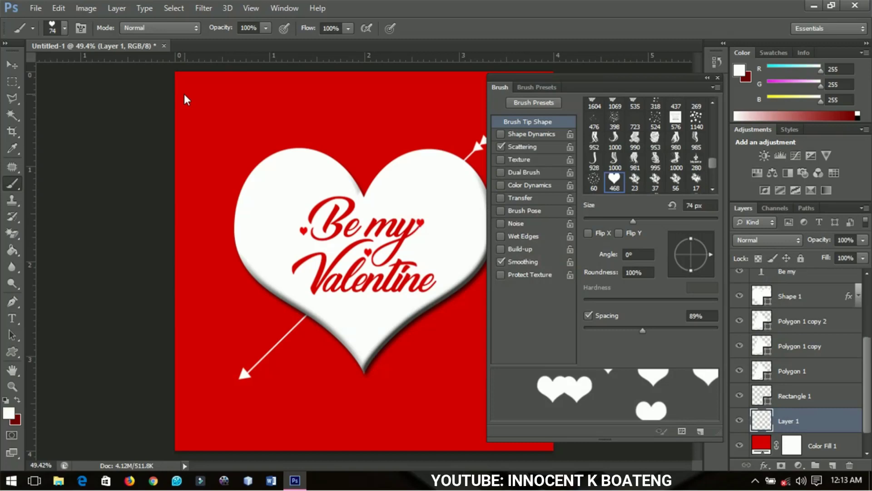
mouse_move(186, 100)
left_mouse_down()
mouse_move(222, 169)
mouse_move(327, 105)
mouse_move(386, 146)
left_mouse_up()
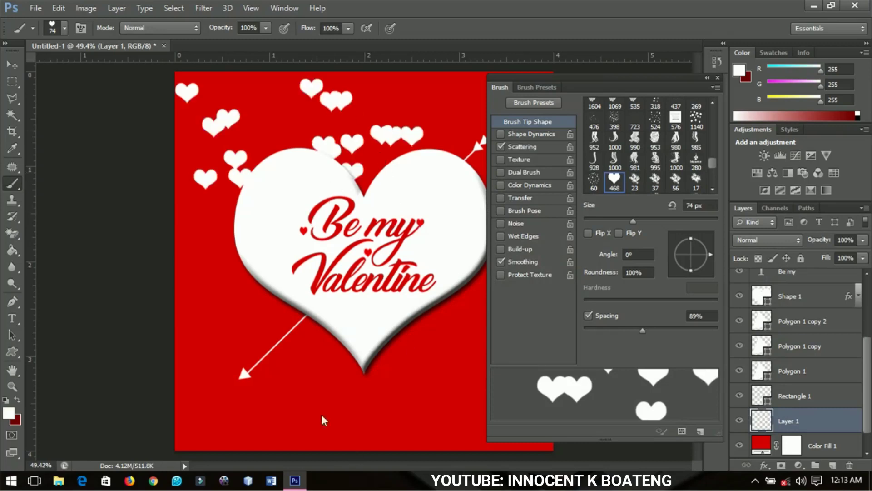
mouse_move(324, 421)
left_mouse_down()
mouse_move(372, 399)
mouse_move(227, 409)
mouse_move(200, 278)
left_mouse_up()
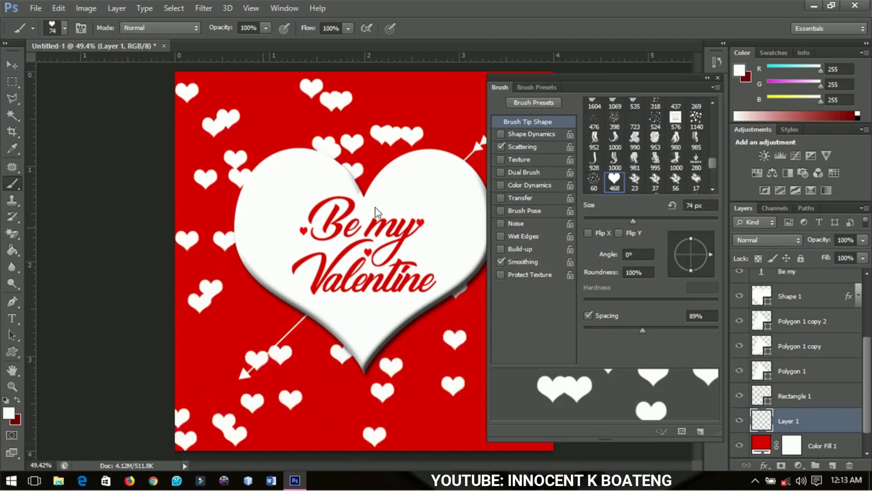
left_click(717, 77)
left_click_drag(516, 148, 495, 127)
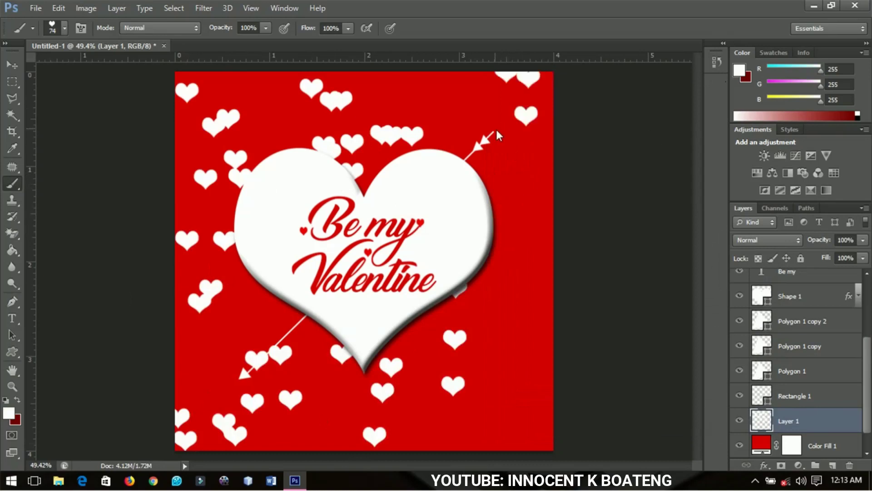
left_click_drag(200, 393, 259, 325)
mouse_move(586, 385)
left_mouse_down()
mouse_move(579, 344)
mouse_move(548, 362)
mouse_move(482, 439)
mouse_move(492, 289)
mouse_move(493, 298)
mouse_move(542, 221)
mouse_move(542, 127)
mouse_move(426, 72)
mouse_move(444, 104)
mouse_move(484, 42)
left_mouse_up()
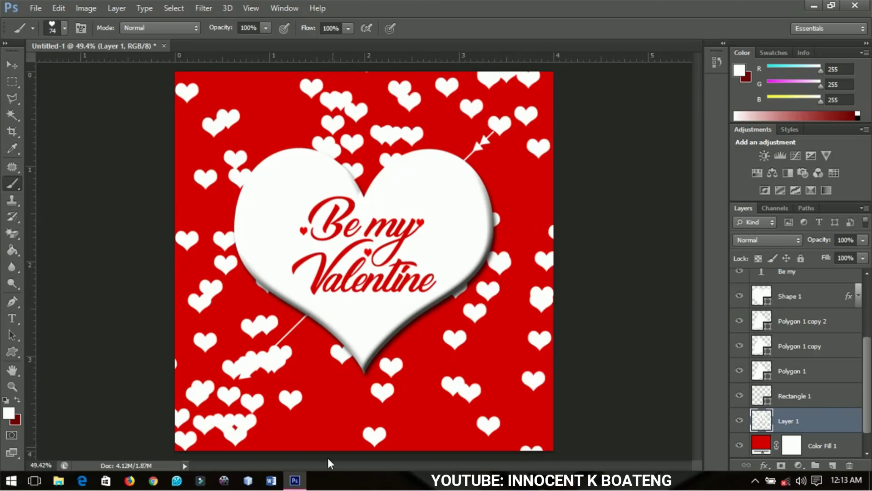
Stamp two more hearts near the bottom and set Layer 1 to Overlay blending.
left_click(317, 410)
left_click(269, 386)
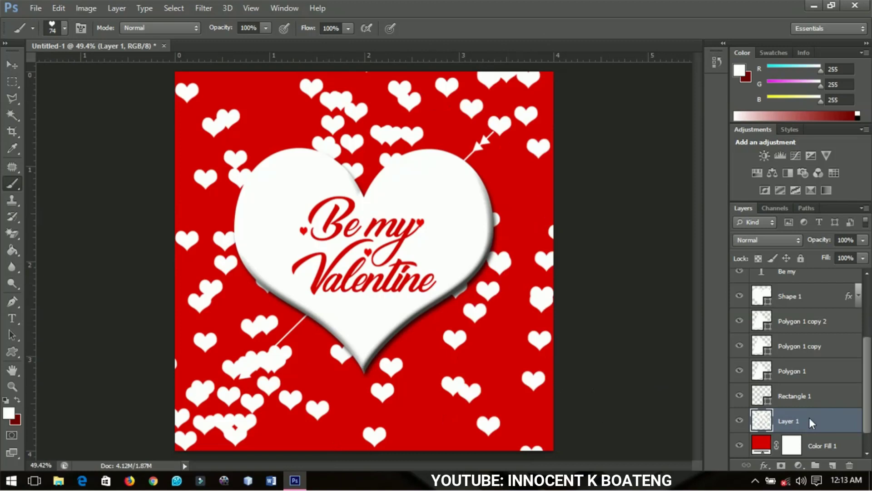
left_click(774, 239)
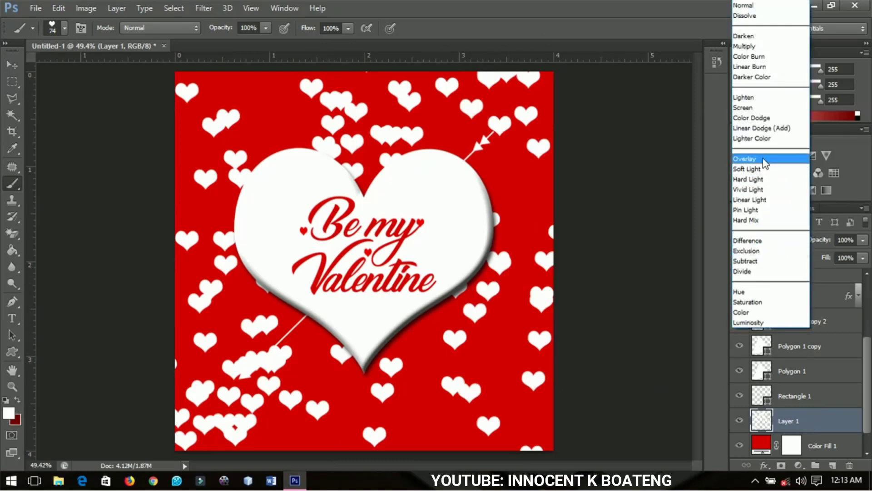
left_click(765, 163)
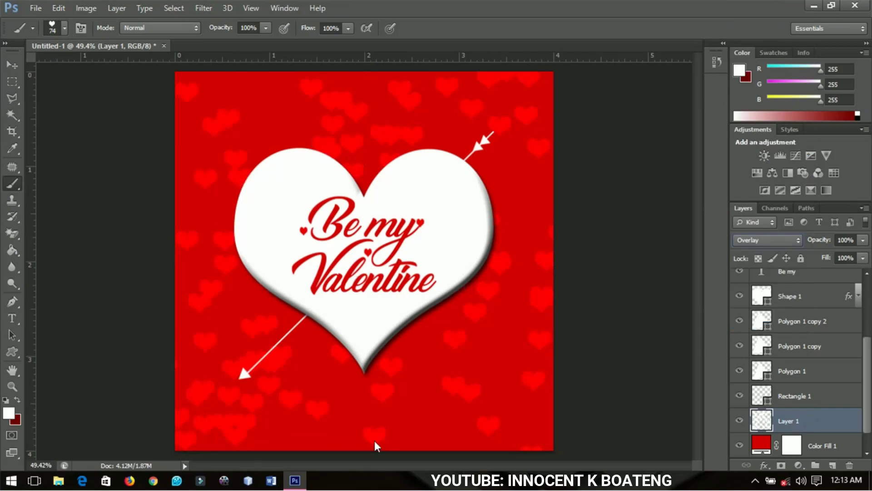
Paint more hearts to fill gaps, then lower Layer 1 opacity to 68%.
mouse_move(376, 444)
left_mouse_down()
mouse_move(500, 345)
mouse_move(557, 230)
left_mouse_up()
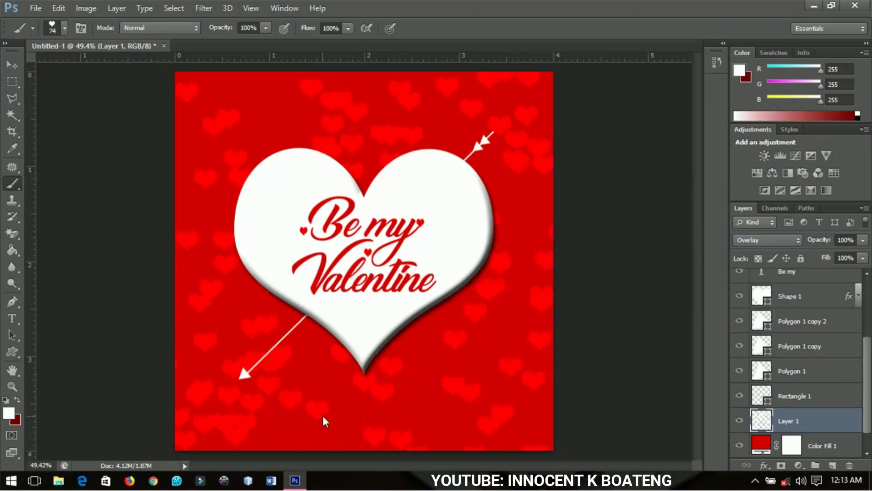
left_click_drag(323, 416, 316, 270)
left_click_drag(255, 80, 254, 105)
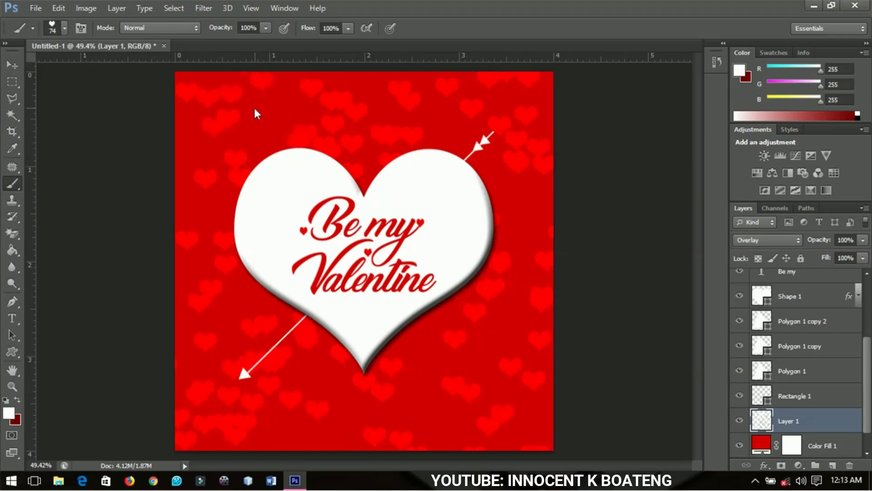
mouse_move(416, 79)
left_mouse_down()
mouse_move(518, 213)
mouse_move(505, 237)
mouse_move(531, 214)
mouse_move(681, 170)
left_mouse_up()
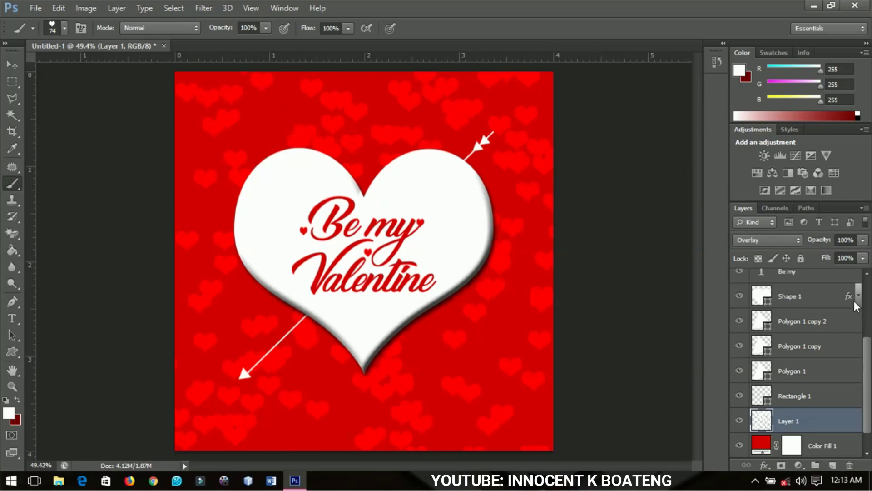
left_click_drag(818, 238, 798, 241)
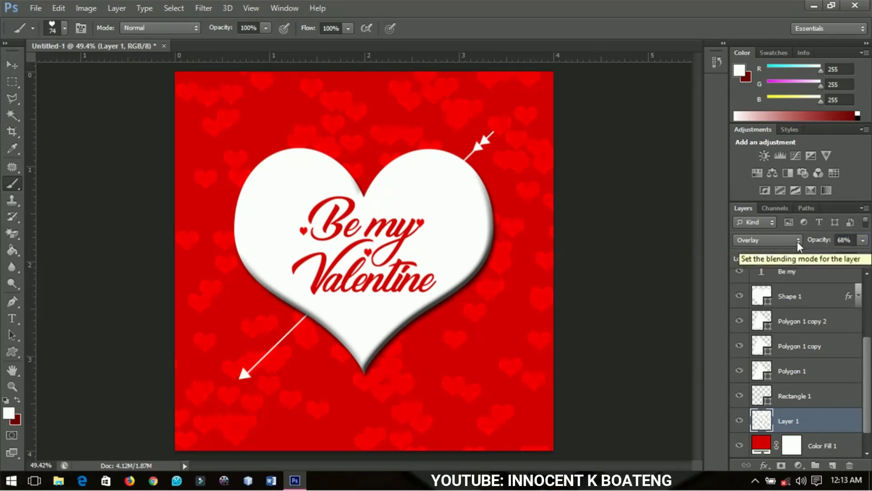
scroll(454, 261, "down", 1)
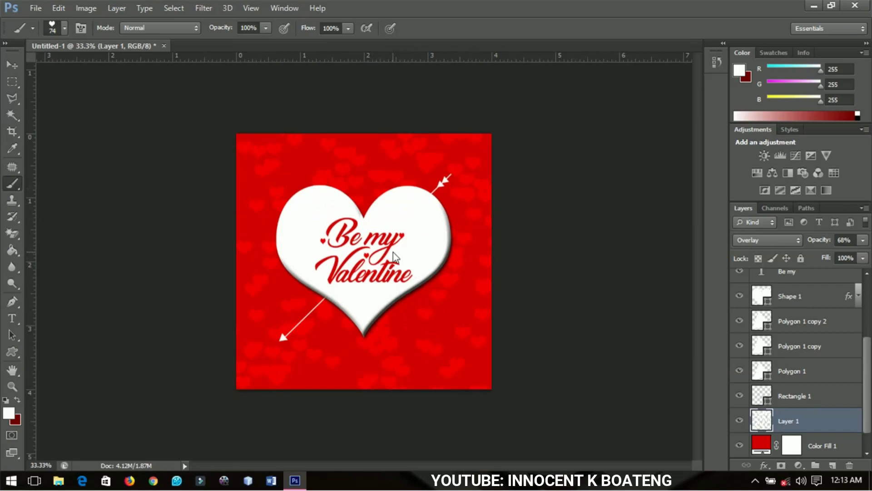
key("ctrl+plus")
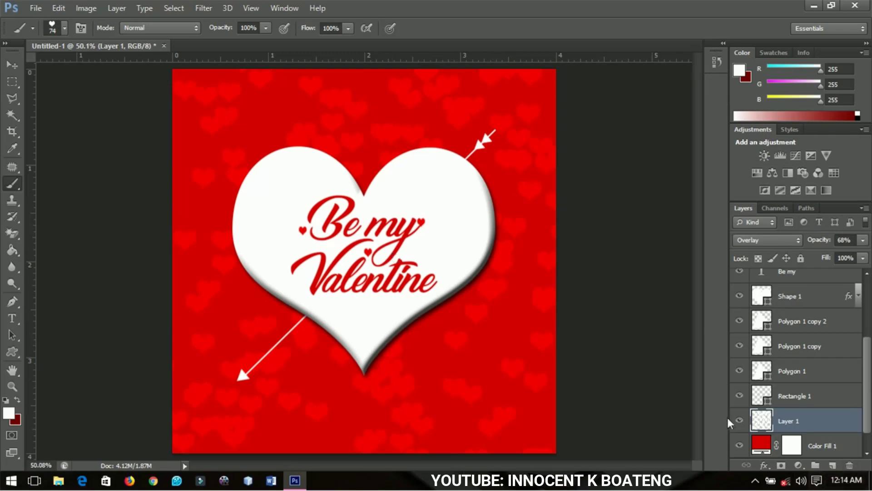
Compare the card with the heart pattern hidden, then set its opacity to 36%.
left_click(739, 417)
left_click(740, 417)
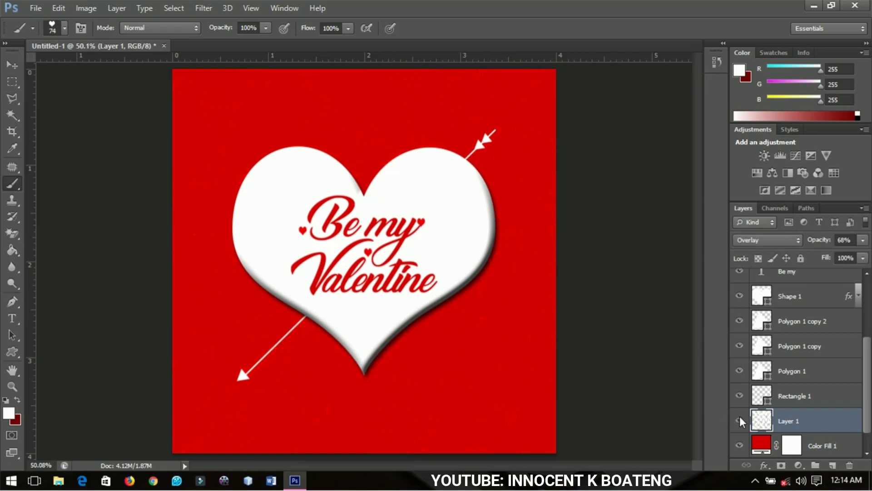
left_click_drag(834, 233, 797, 247)
key("Return")
left_click_drag(814, 239, 820, 238)
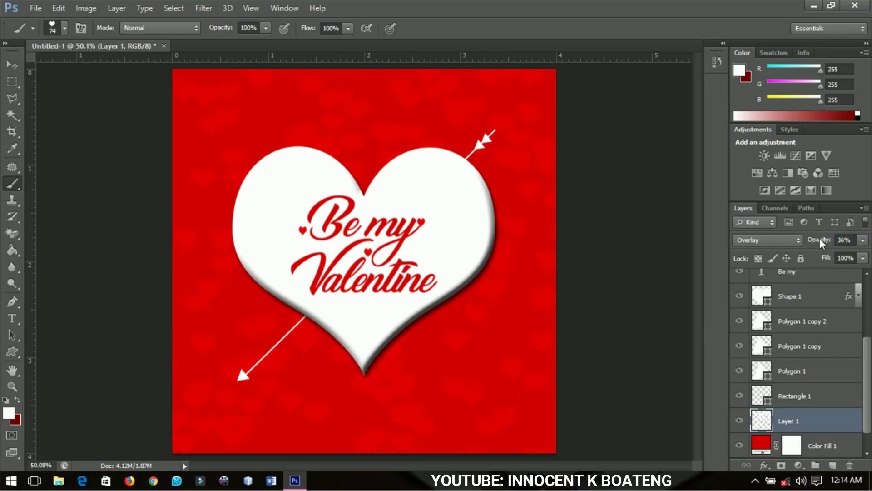